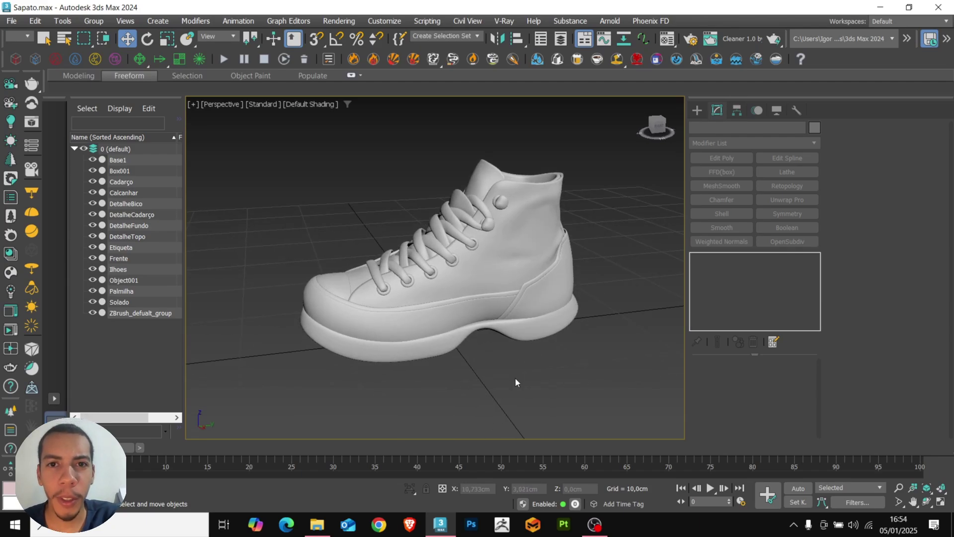
# Inspect the sneaker from the side and back, select the Calcanhar heel piece, and check its mesh edges.
pyautogui.keyDown('alt'); pyautogui.moveTo(515, 379); pyautogui.dragTo(509, 396, button='middle'); pyautogui.keyUp('alt')
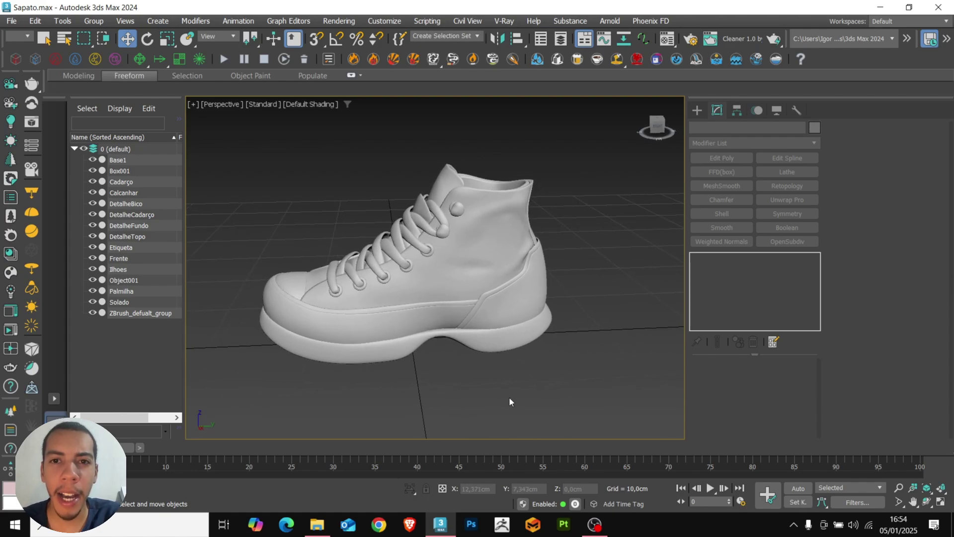
pyautogui.keyDown('alt'); pyautogui.moveTo(510, 363); pyautogui.dragTo(450, 325, button='middle'); pyautogui.keyUp('alt')
pyautogui.click(529, 265)
pyautogui.click(519, 368)
pyautogui.press('F4')
pyautogui.press('F4')
pyautogui.press('F4')
pyautogui.press('F4')
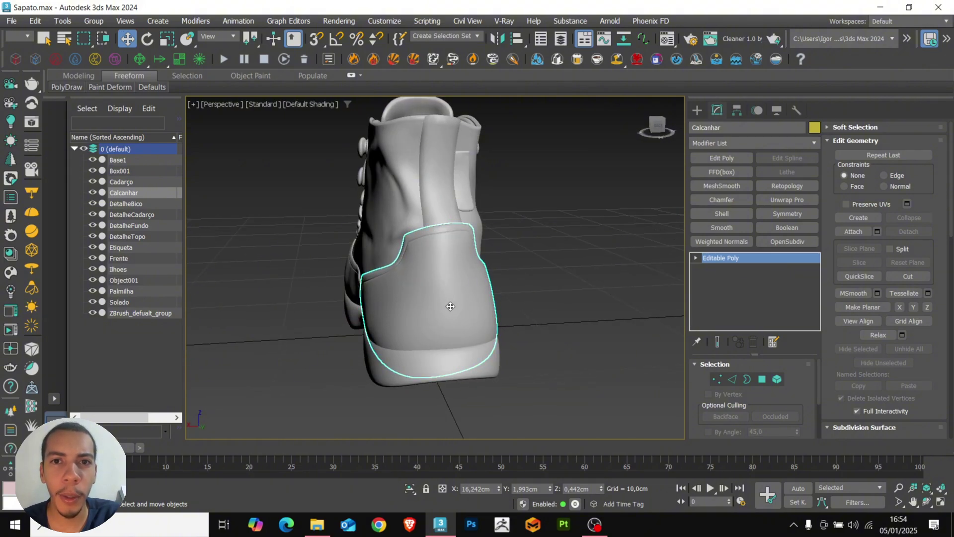
# Set PolyDraw to draw on a surface and pick the Calcanhar heel piece as the target surface.
pyautogui.click(352, 79)
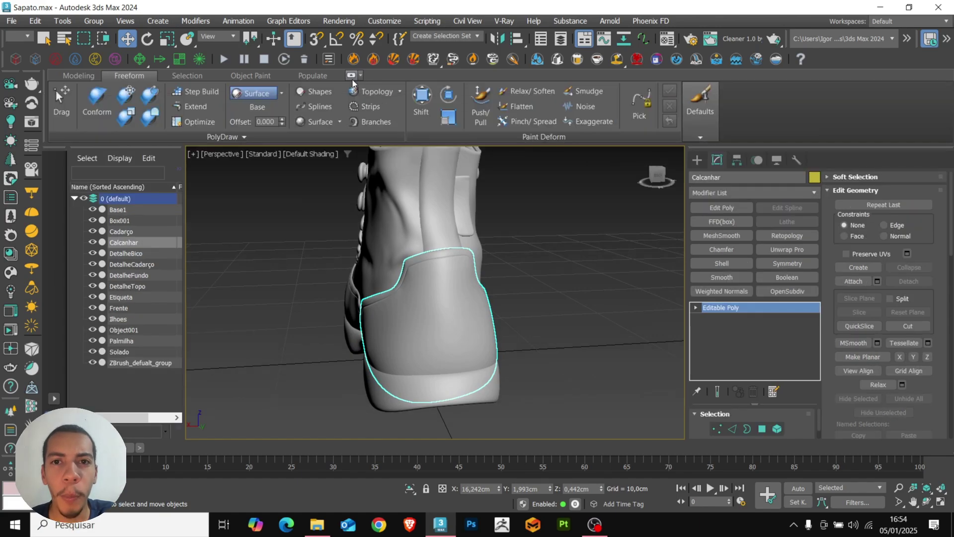
pyautogui.click(281, 93)
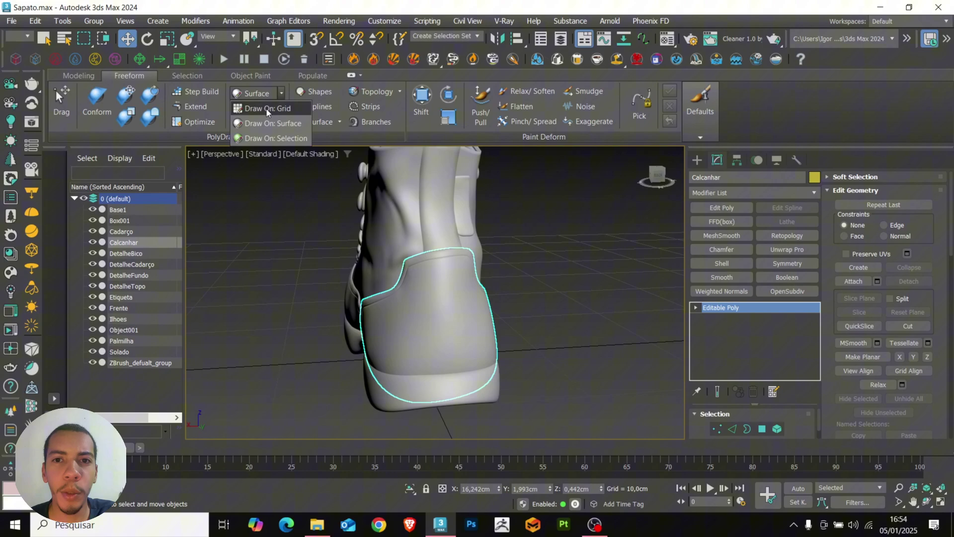
pyautogui.click(271, 123)
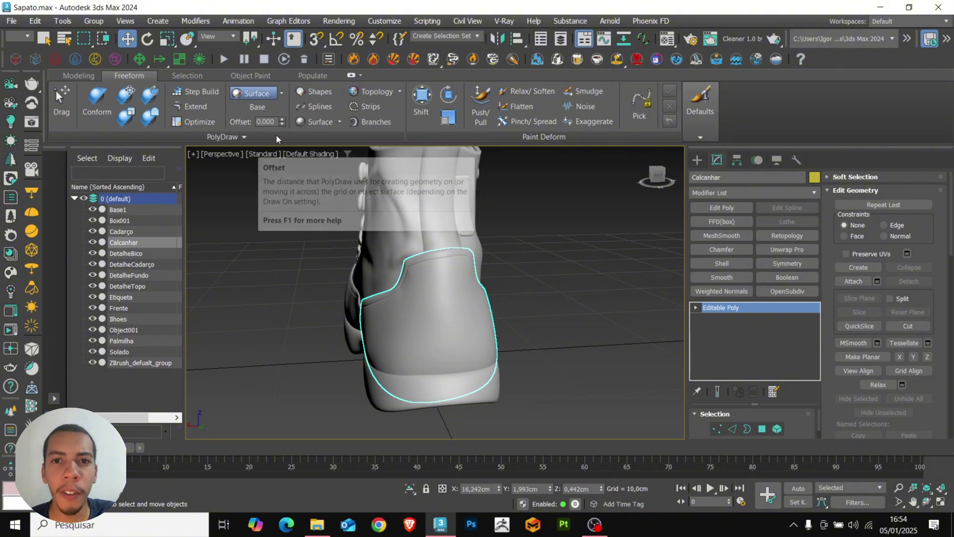
pyautogui.click(261, 109)
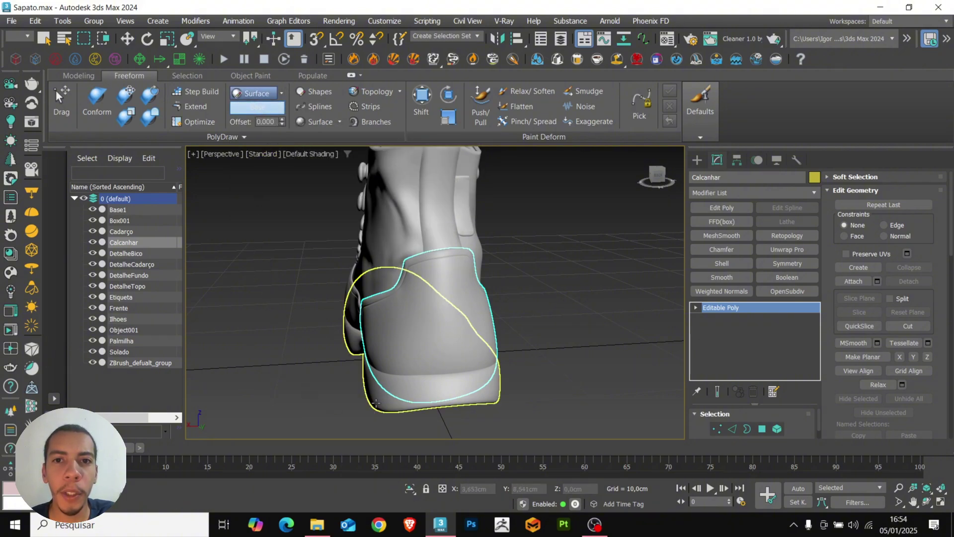
pyautogui.click(441, 313)
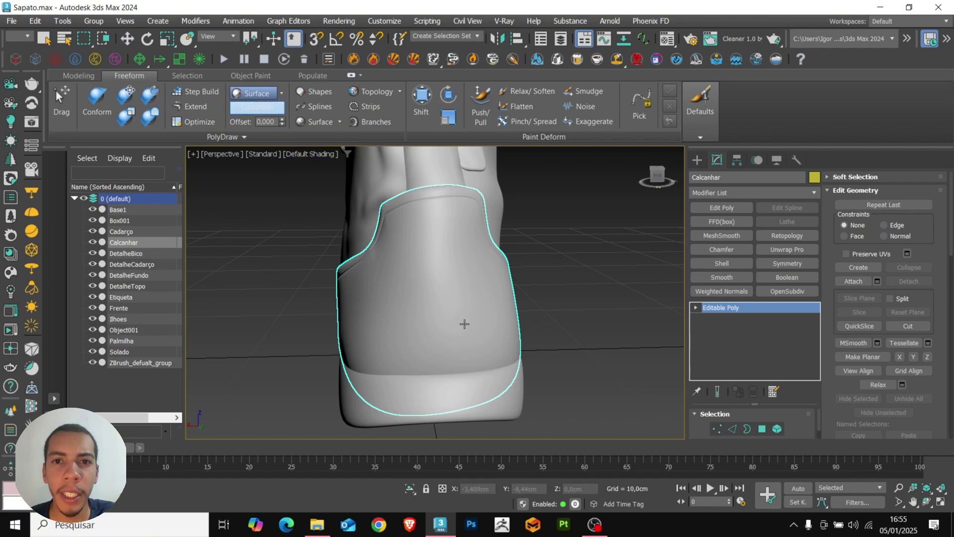
pyautogui.scroll(-3, 428, 309)
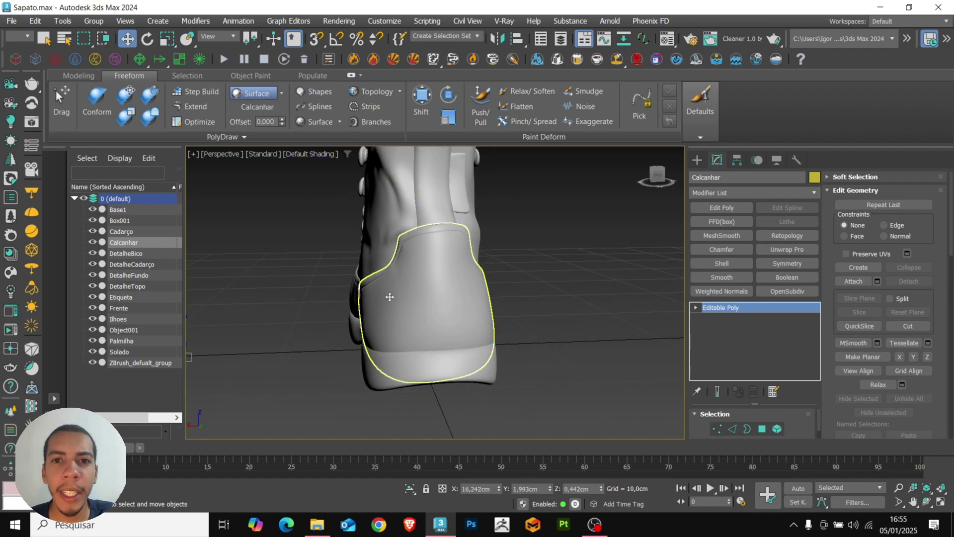
# Create a new PolyDraw object for Step Build and set the surface offset to 0.010.
pyautogui.click(228, 140)
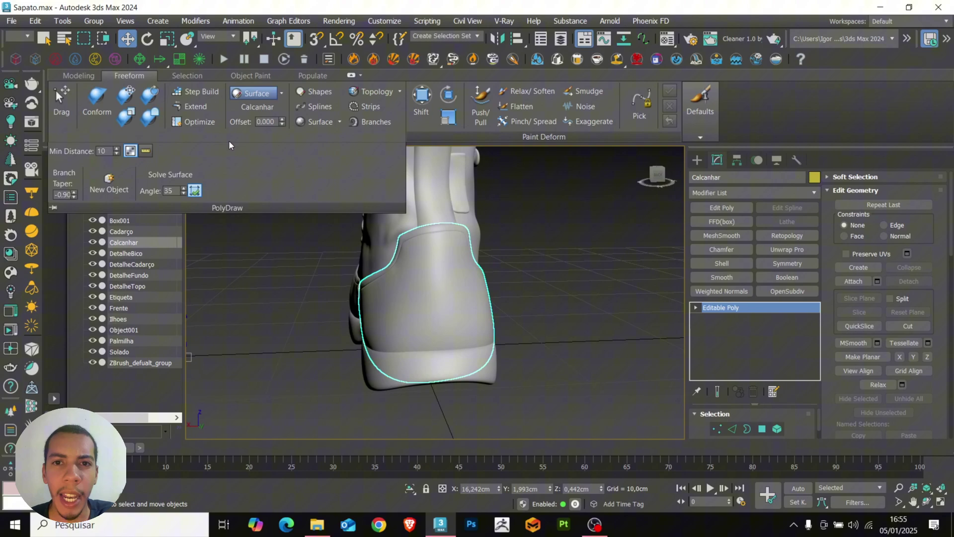
pyautogui.click(118, 186)
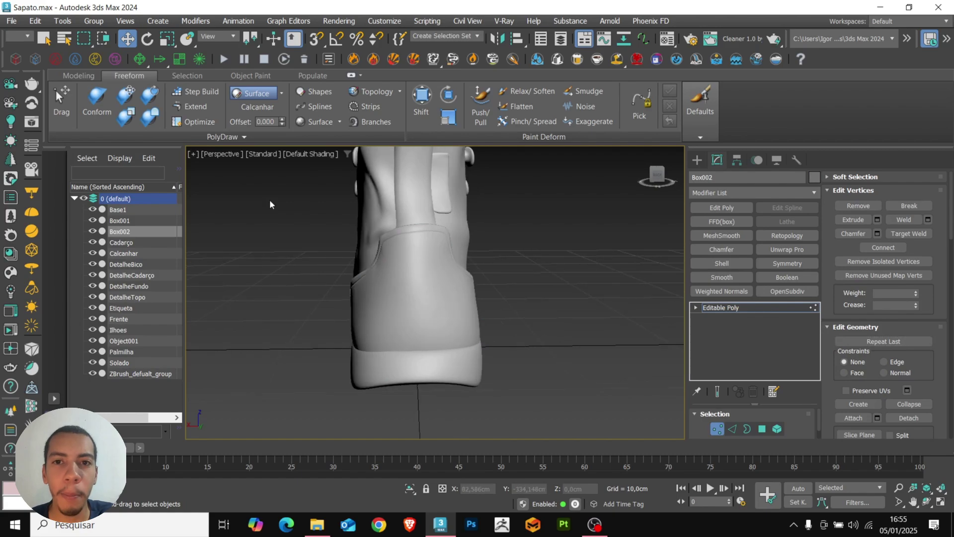
pyautogui.click(199, 91)
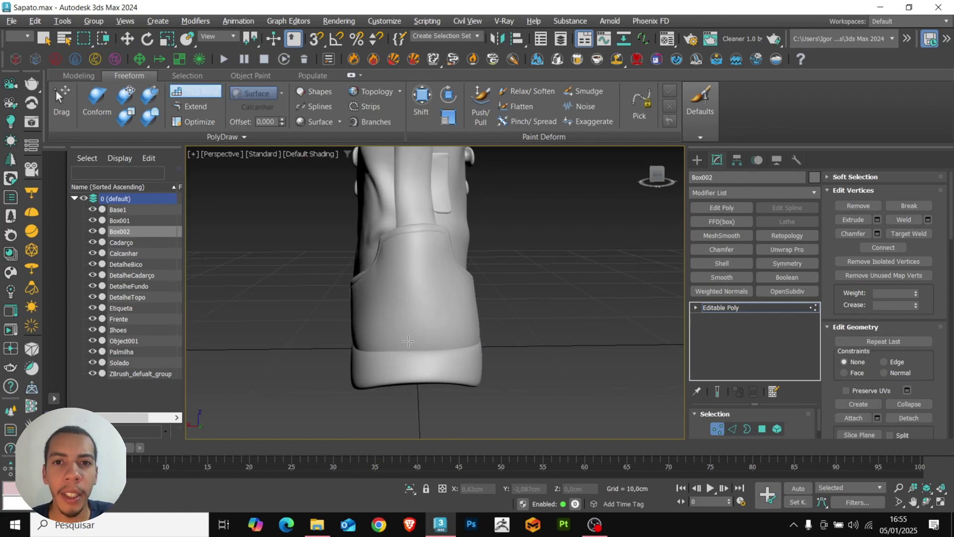
pyautogui.keyDown('alt'); pyautogui.moveTo(396, 335); pyautogui.dragTo(437, 328, button='middle'); pyautogui.keyUp('alt')
pyautogui.scroll(3, 396, 353)
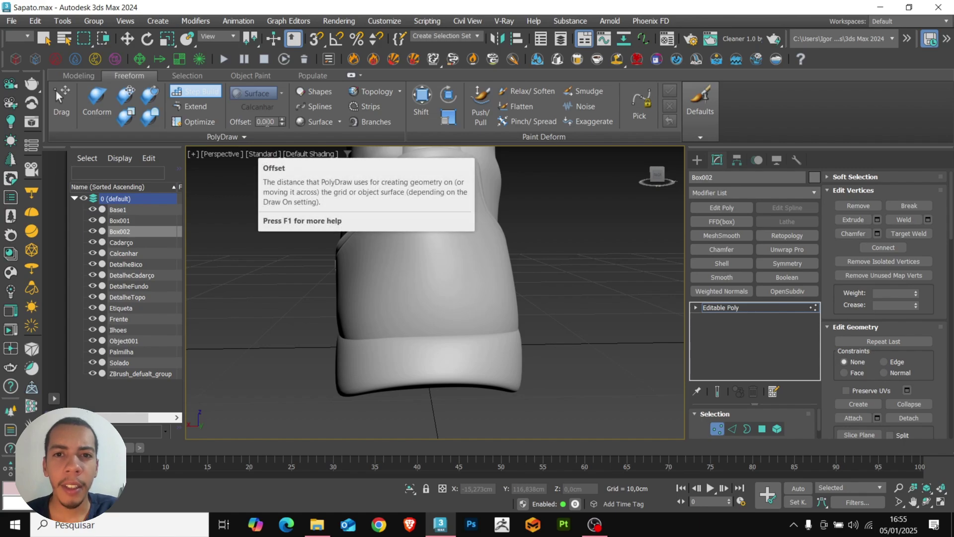
pyautogui.press('BackSpace')
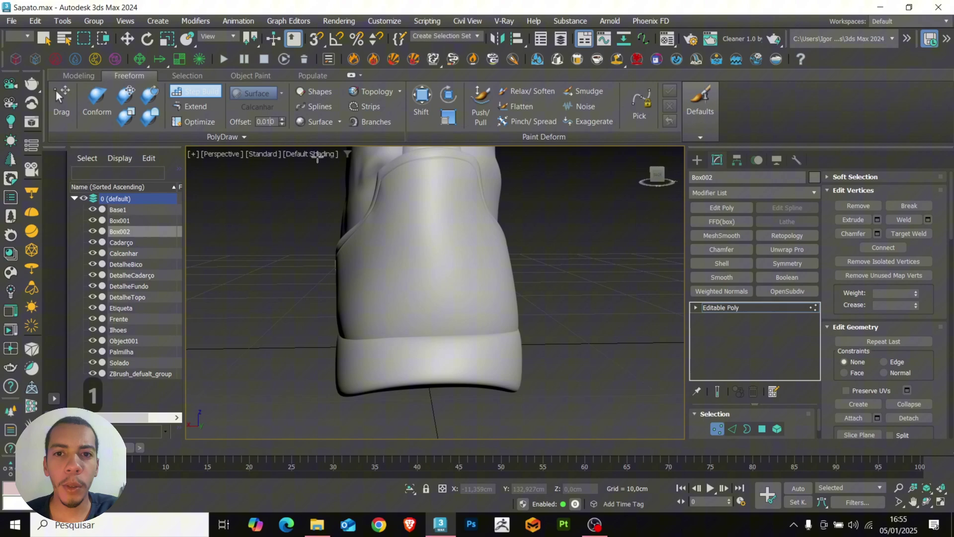
pyautogui.press('Return')
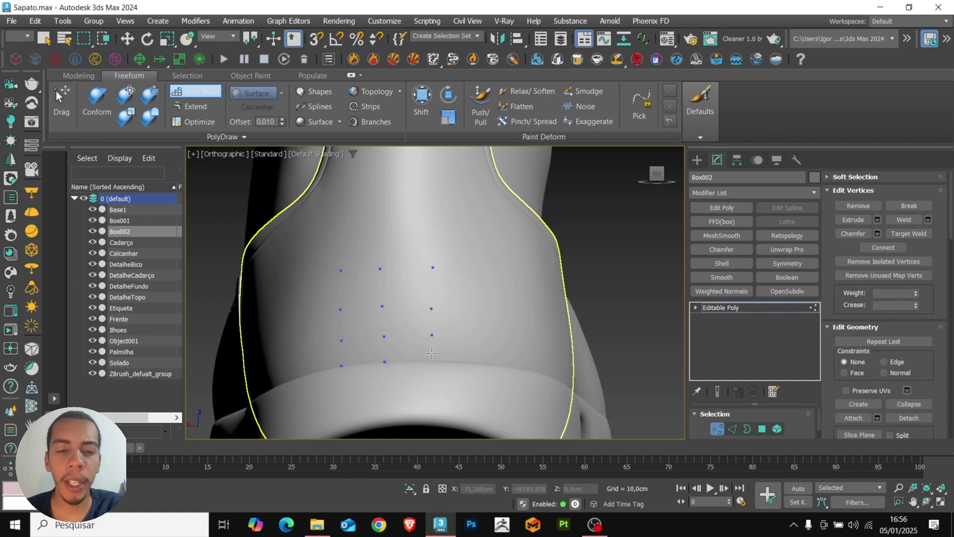
# Place a four-by-four grid of Step Build vertices on the back of the heel and fill it with quad polygons.
pyautogui.click(476, 363)
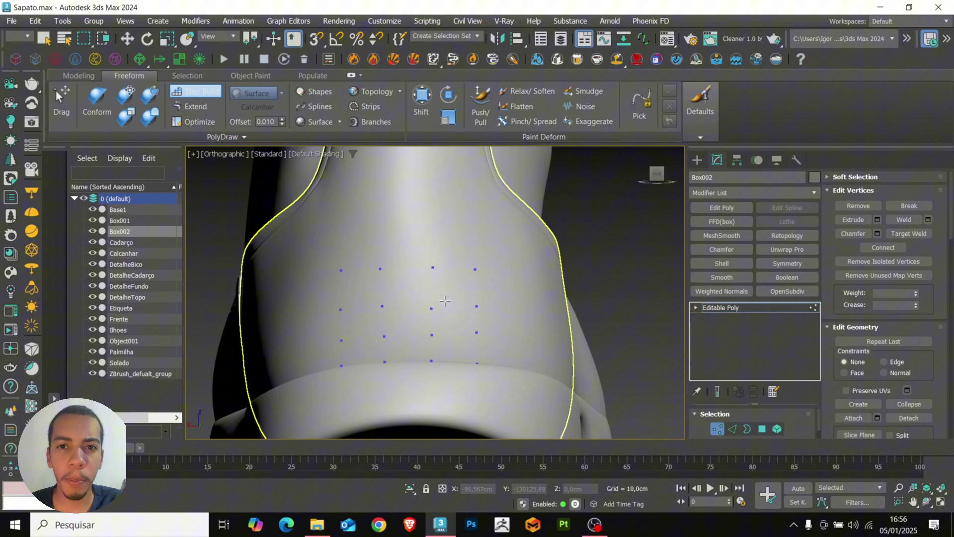
pyautogui.keyDown('alt'); pyautogui.moveTo(425, 331); pyautogui.dragTo(414, 328, button='middle'); pyautogui.keyUp('alt')
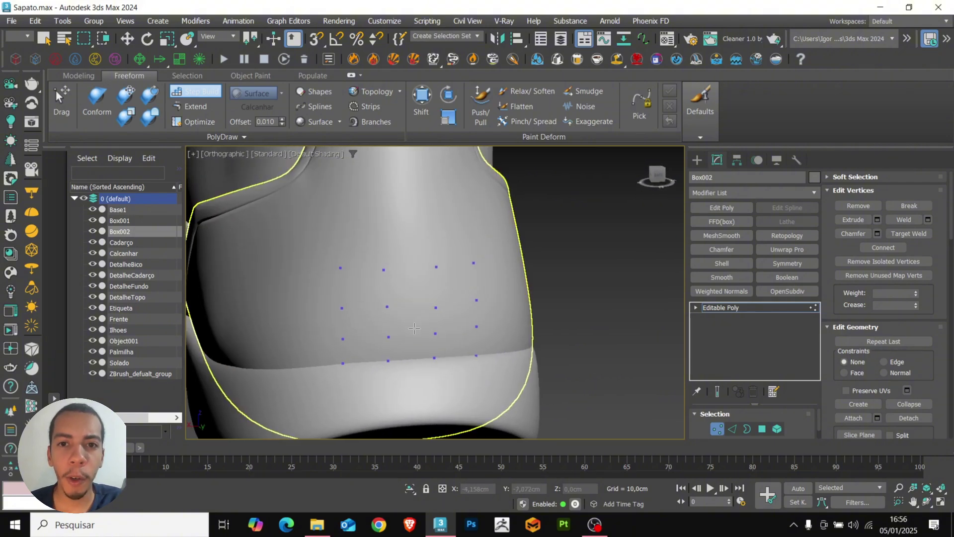
pyautogui.keyDown('shift'); pyautogui.moveTo(362, 288); pyautogui.dragTo(364, 298); pyautogui.keyUp('shift')
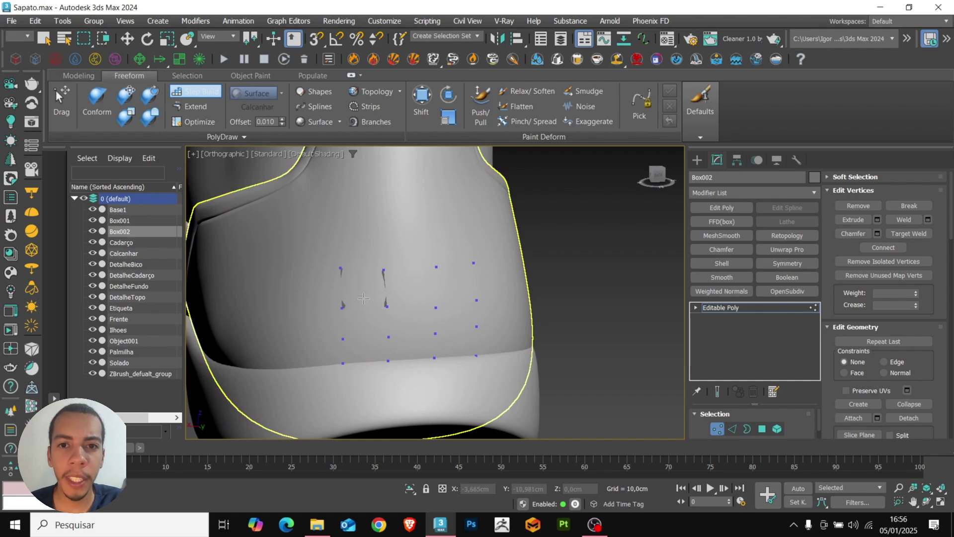
pyautogui.scroll(4, 380, 314)
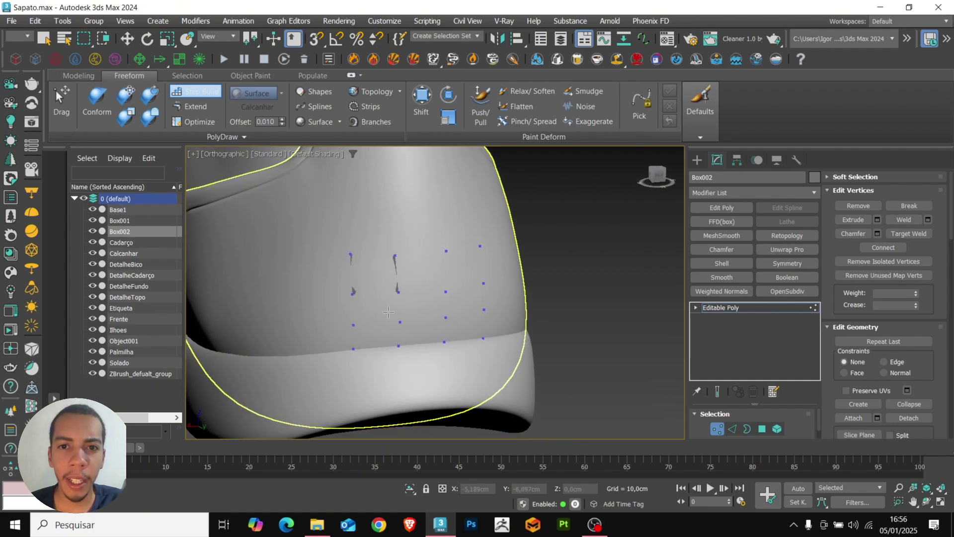
pyautogui.moveTo(396, 332)
pyautogui.keyDown('alt'); pyautogui.mouseDown(button='middle')
pyautogui.moveTo(361, 281)
pyautogui.moveTo(406, 307)
pyautogui.moveTo(453, 275)
pyautogui.mouseUp(button='middle'); pyautogui.keyUp('alt')
pyautogui.moveTo(421, 259)
pyautogui.keyDown('shift'); pyautogui.mouseDown()
pyautogui.moveTo(483, 299)
pyautogui.moveTo(428, 347)
pyautogui.moveTo(353, 297)
pyautogui.moveTo(355, 357)
pyautogui.mouseUp(); pyautogui.keyUp('shift')
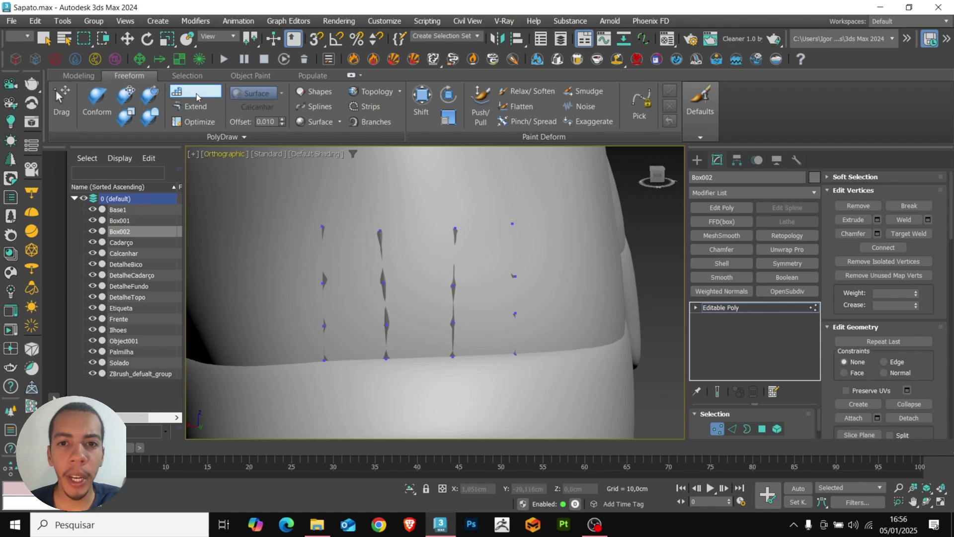
# Try to extend the new mesh from its upper corner vertex with the PolyDraw Extend tool in wireframe display.
pyautogui.keyDown('alt'); pyautogui.moveTo(336, 259); pyautogui.dragTo(292, 261, button='middle'); pyautogui.keyUp('alt')
pyautogui.keyDown('alt'); pyautogui.moveTo(292, 261); pyautogui.dragTo(318, 261, button='middle'); pyautogui.keyUp('alt')
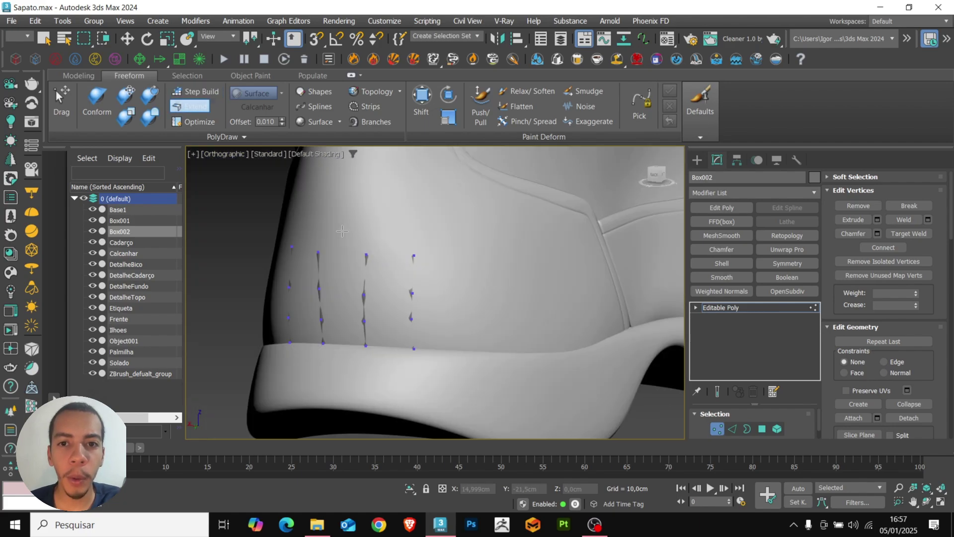
pyautogui.moveTo(373, 292); pyautogui.dragTo(367, 292, button='middle')
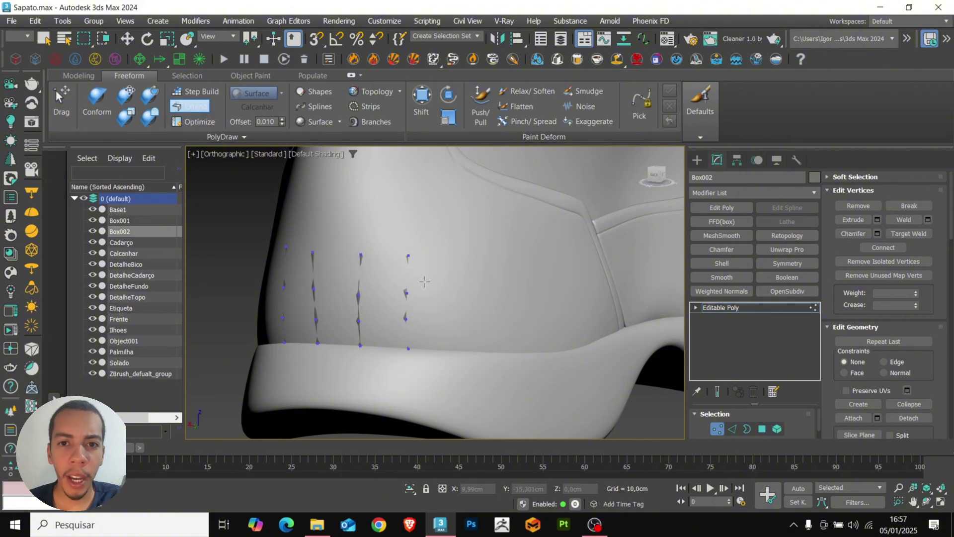
pyautogui.press('F3')
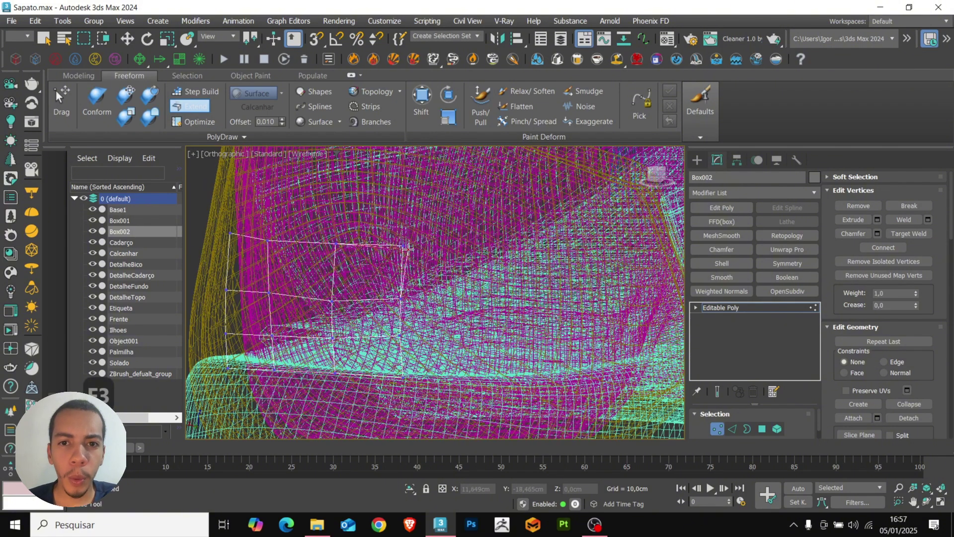
pyautogui.moveTo(406, 252)
pyautogui.mouseDown()
pyautogui.moveTo(436, 266)
pyautogui.moveTo(441, 287)
pyautogui.moveTo(422, 231)
pyautogui.moveTo(385, 219)
pyautogui.moveTo(450, 262)
pyautogui.moveTo(433, 229)
pyautogui.moveTo(429, 239)
pyautogui.moveTo(442, 222)
pyautogui.moveTo(429, 240)
pyautogui.moveTo(432, 220)
pyautogui.moveTo(436, 231)
pyautogui.mouseUp()
pyautogui.press('F3')
pyautogui.press('F3')
pyautogui.scroll(-3, 428, 241)
pyautogui.hotkey('ctrl', 'z')
# Extend the grid's open side edges along the side of the heel to add another column of polygons.
pyautogui.keyDown('alt'); pyautogui.moveTo(433, 260); pyautogui.dragTo(418, 296, button='middle'); pyautogui.keyUp('alt')
pyautogui.scroll(3, 431, 290)
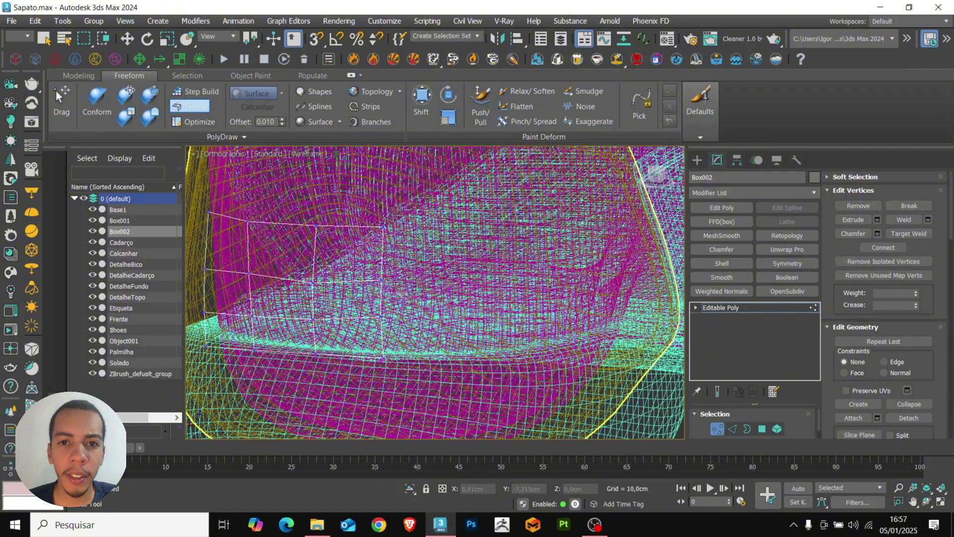
pyautogui.keyDown('shift'); pyautogui.moveTo(382, 254); pyautogui.dragTo(425, 255); pyautogui.keyUp('shift')
pyautogui.moveTo(382, 303); pyautogui.dragTo(423, 298)
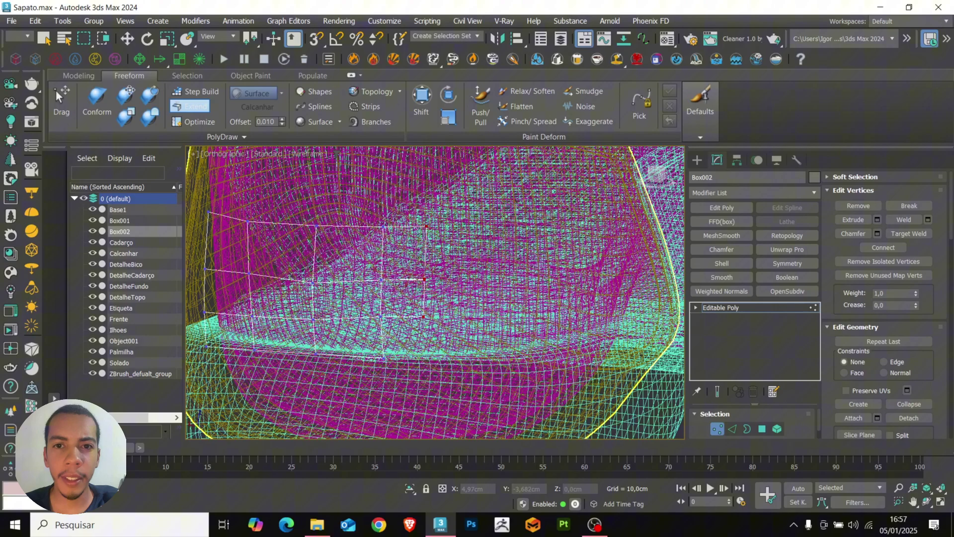
pyautogui.press('F3')
pyautogui.press('F3')
pyautogui.scroll(2, 408, 333)
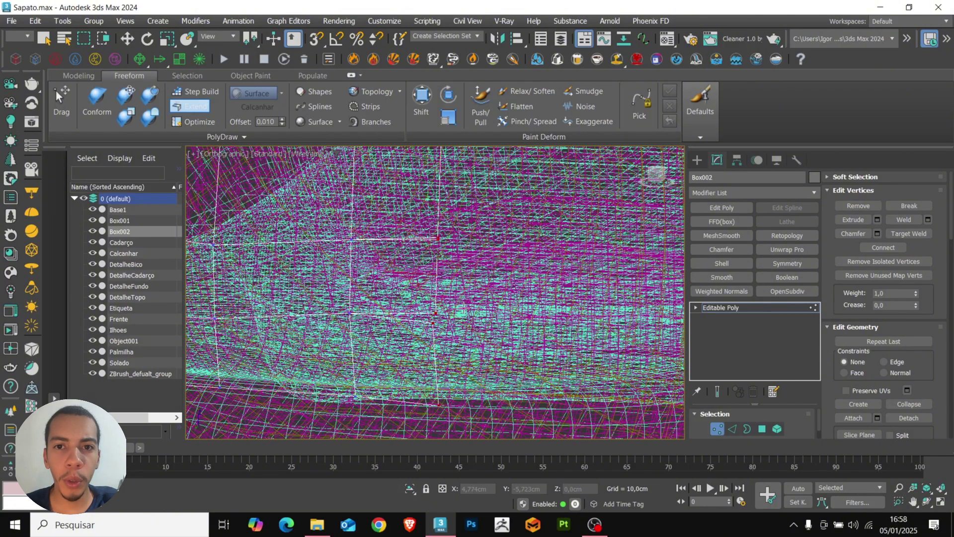
# Target-weld the separated duplicate vertices along the outer border of the extended column.
pyautogui.press('F3')
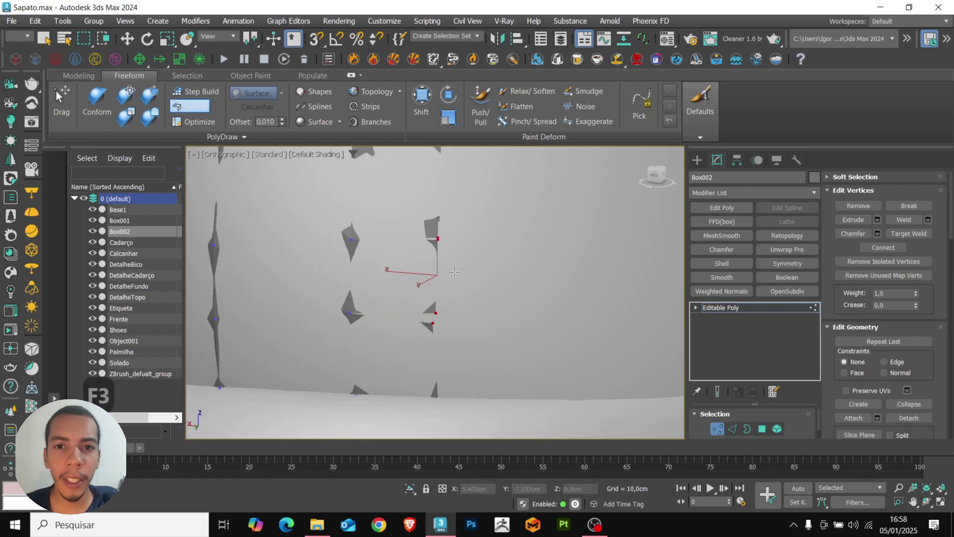
pyautogui.scroll(-2, 892, 377)
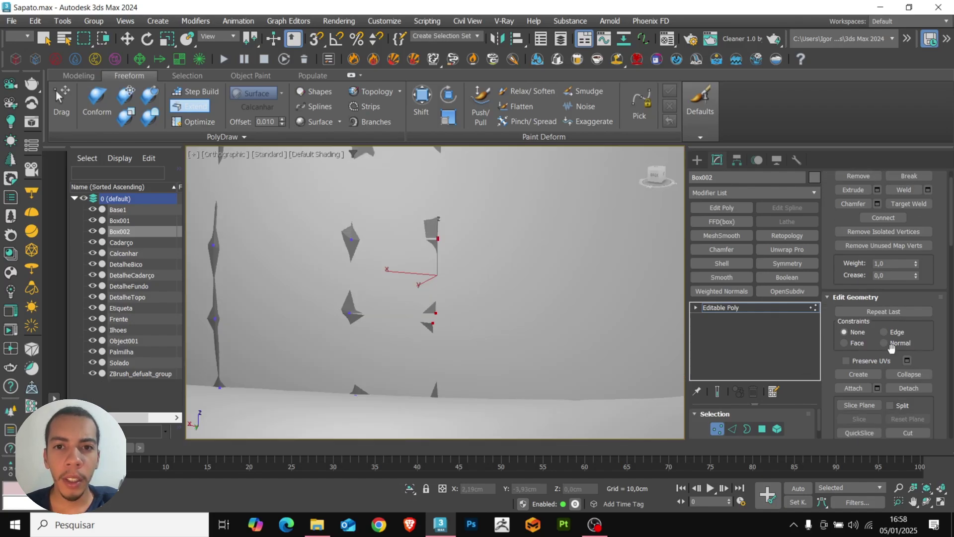
pyautogui.press('w')
pyautogui.hotkey('ctrl', 'shift', 'w')
pyautogui.click(433, 323)
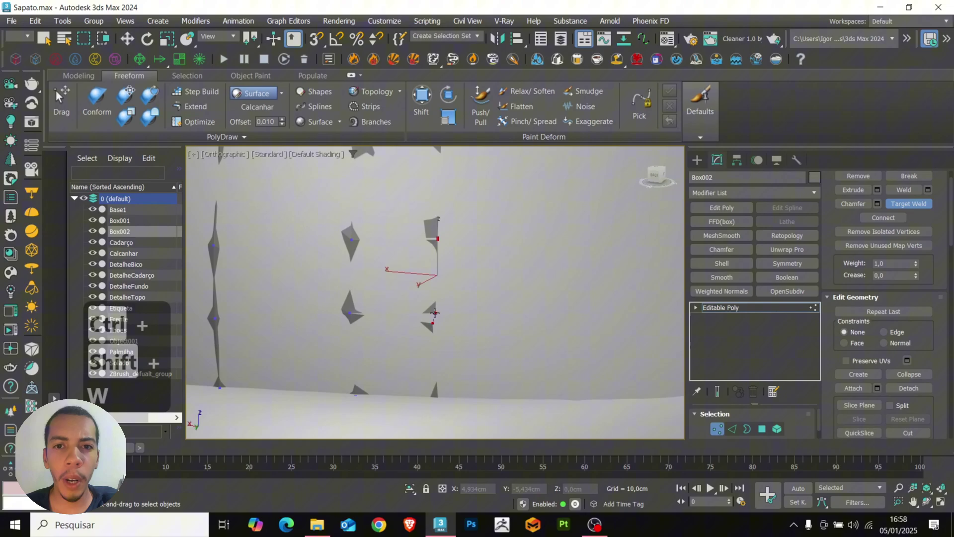
pyautogui.click(435, 313)
pyautogui.press('F3')
pyautogui.click(437, 241)
pyautogui.click(438, 239)
pyautogui.press('F3')
pyautogui.scroll(-2, 481, 298)
pyautogui.press('w')
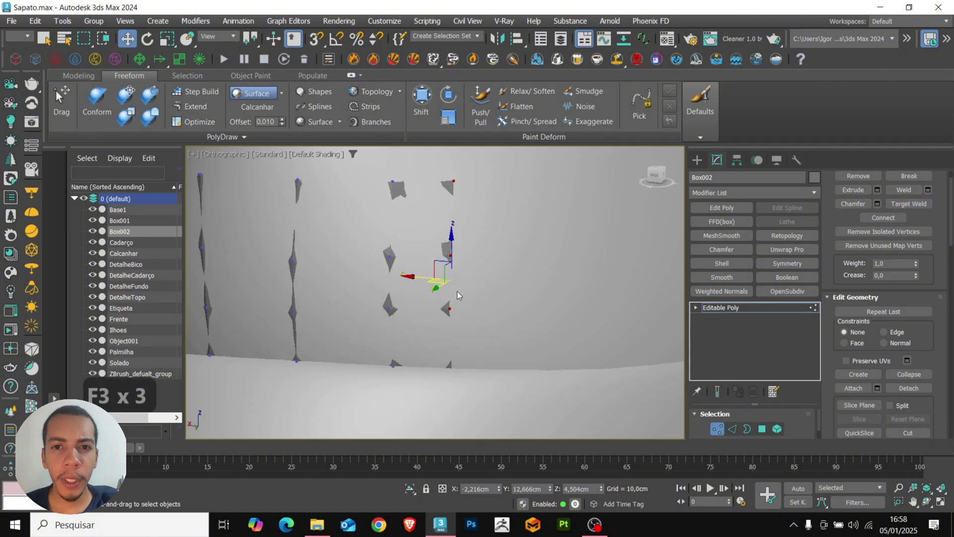
# Reactivate Step Build and display the heel mesh shaded with edged faces.
pyautogui.scroll(-2, 457, 291)
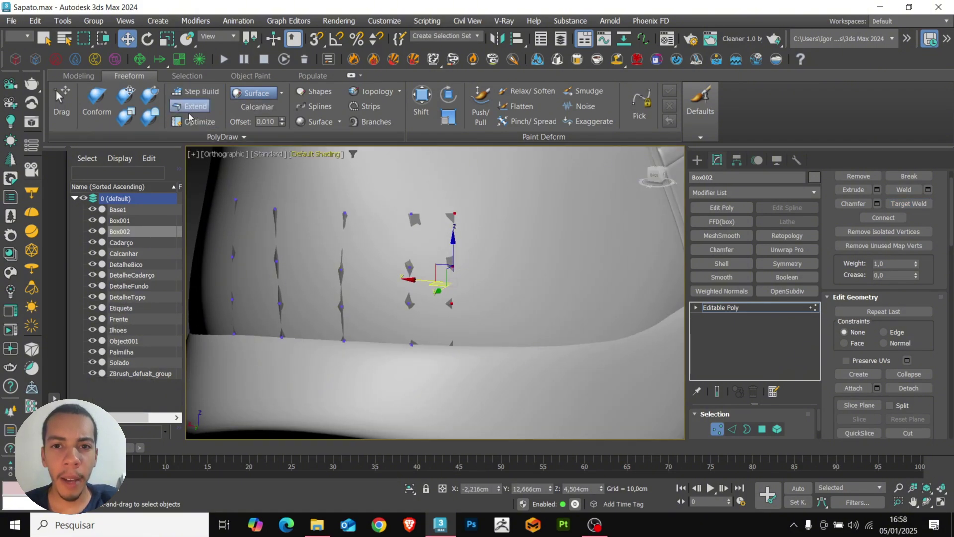
pyautogui.click(195, 91)
pyautogui.press('F3')
pyautogui.moveTo(480, 263); pyautogui.dragTo(412, 300, button='middle')
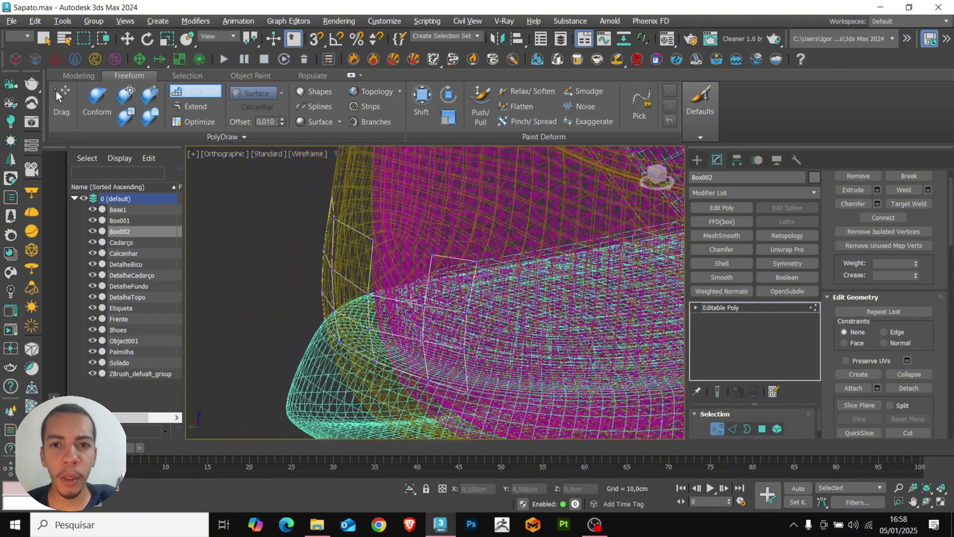
pyautogui.press('F4')
pyautogui.press('F3')
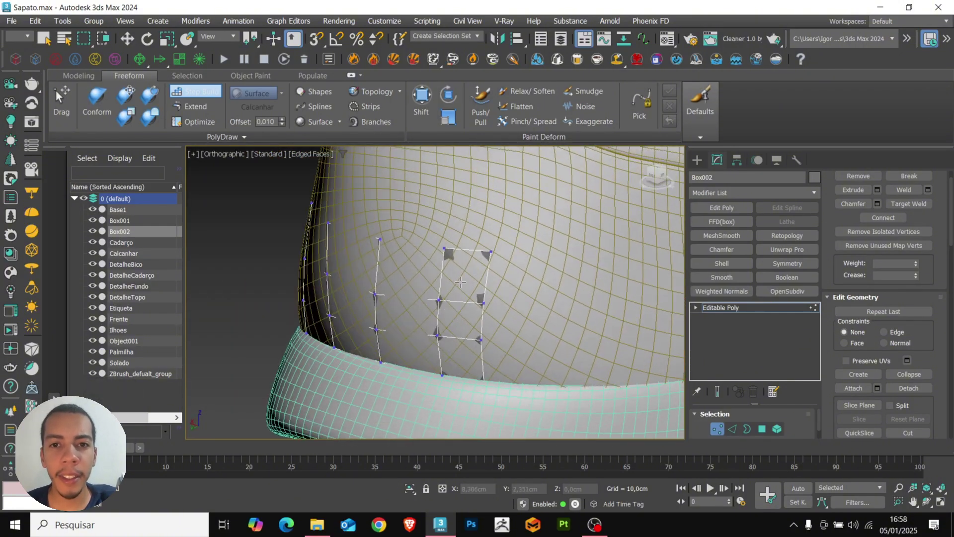
# Delete the upper and middle polygons of the outer column with Step Build.
pyautogui.scroll(1, 472, 261)
pyautogui.keyDown('ctrl'); pyautogui.keyDown('shift'); pyautogui.click(472, 263); pyautogui.keyUp('shift'); pyautogui.keyUp('ctrl')
pyautogui.keyDown('ctrl'); pyautogui.keyDown('shift'); pyautogui.click(475, 313); pyautogui.keyUp('shift'); pyautogui.keyUp('ctrl')
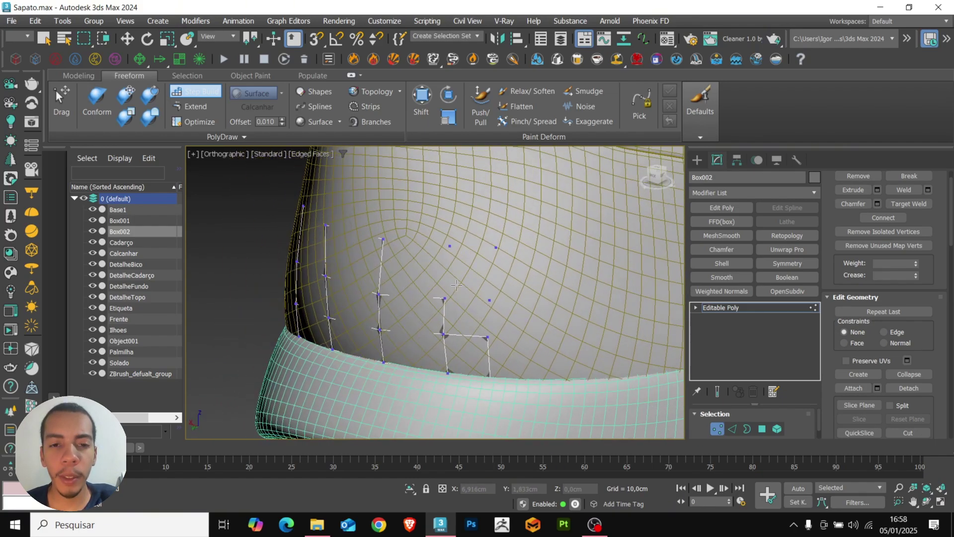
# Rebuild the missing upper and middle polygons of the heel grid between the loose vertices with Step Build.
pyautogui.keyDown('alt'); pyautogui.moveTo(471, 262); pyautogui.dragTo(471, 269, button='middle'); pyautogui.keyUp('alt')
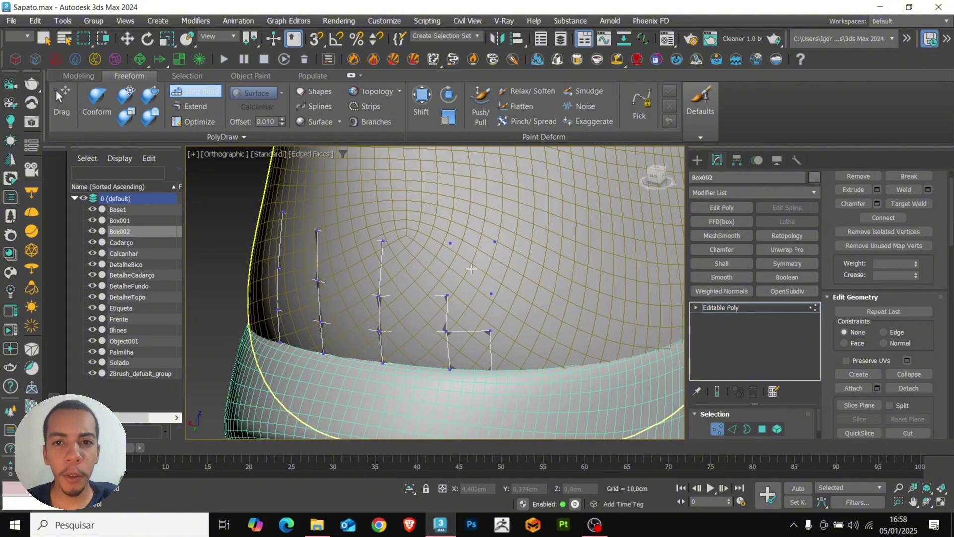
pyautogui.keyDown('shift'); pyautogui.click(419, 268); pyautogui.keyUp('shift')
pyautogui.keyDown('shift'); pyautogui.moveTo(469, 261); pyautogui.dragTo(471, 271); pyautogui.keyUp('shift')
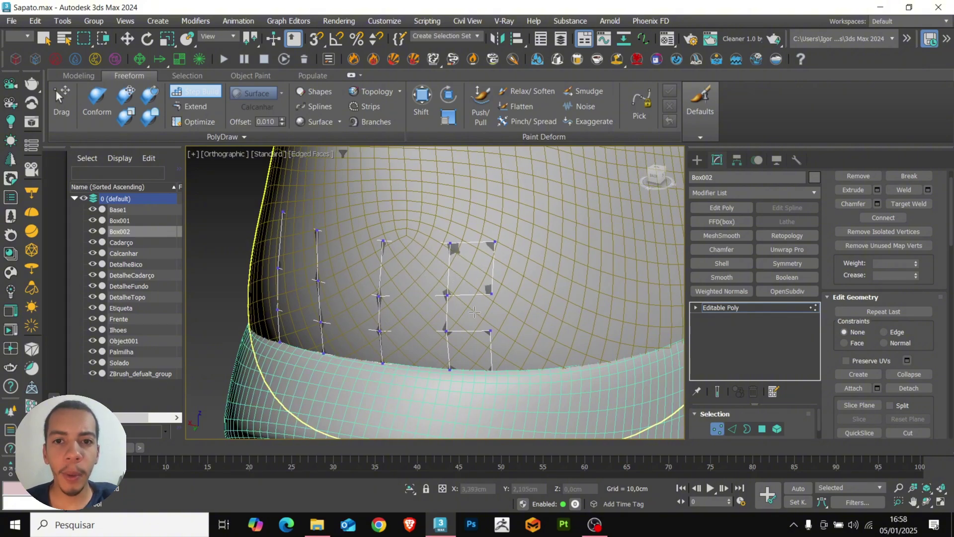
pyautogui.keyDown('shift'); pyautogui.moveTo(475, 311); pyautogui.dragTo(473, 318); pyautogui.keyUp('shift')
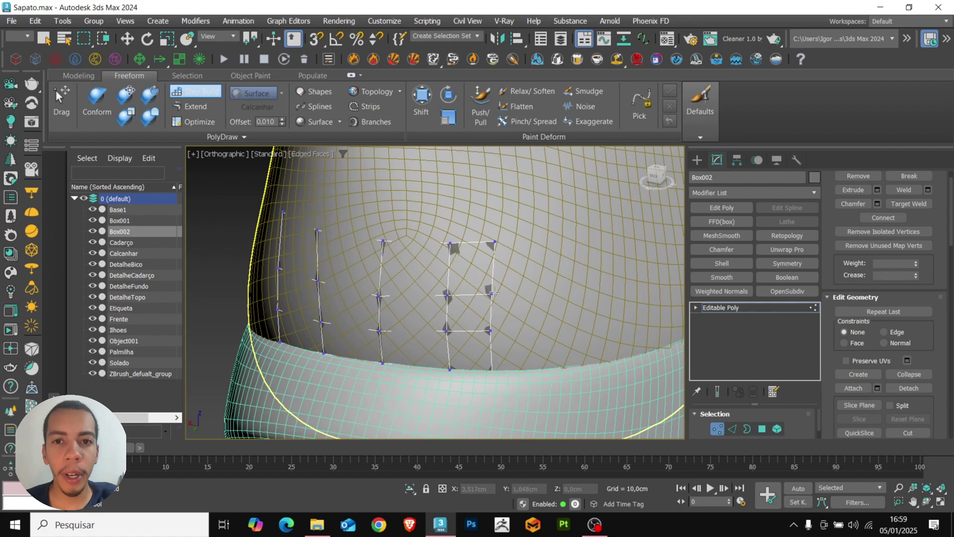
pyautogui.keyDown('alt'); pyautogui.moveTo(466, 326); pyautogui.dragTo(446, 308, button='middle'); pyautogui.keyUp('alt')
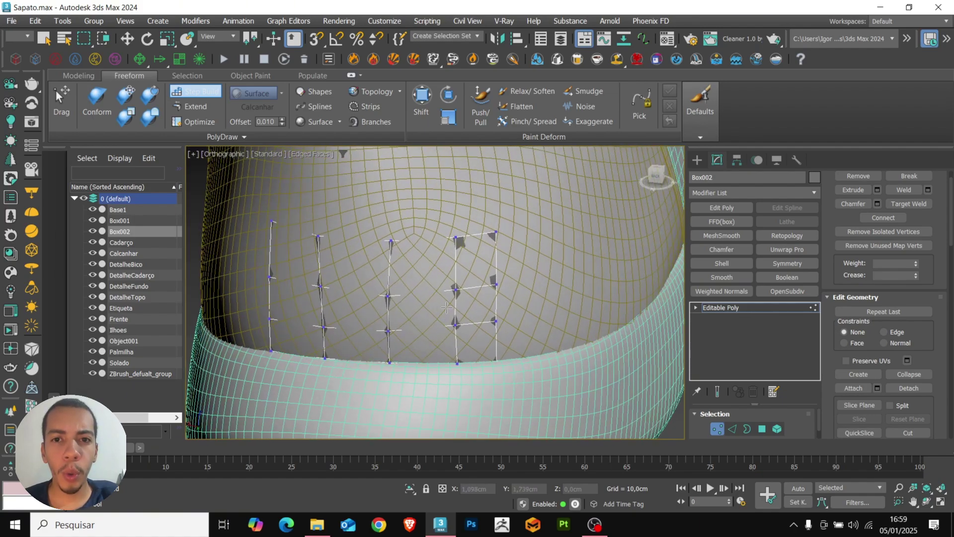
pyautogui.rightClick(446, 308)
pyautogui.scroll(-3, 450, 312)
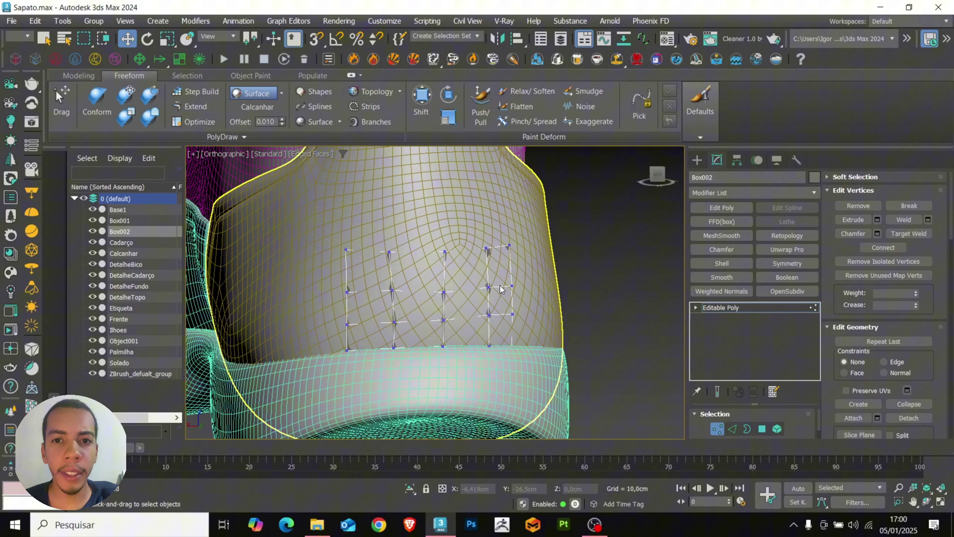
# Add a Shell modifier to the heel patch with an outer amount of 0.28 cm and 2 segments.
pyautogui.keyDown('alt'); pyautogui.moveTo(444, 295); pyautogui.dragTo(625, 326, button='middle'); pyautogui.keyUp('alt')
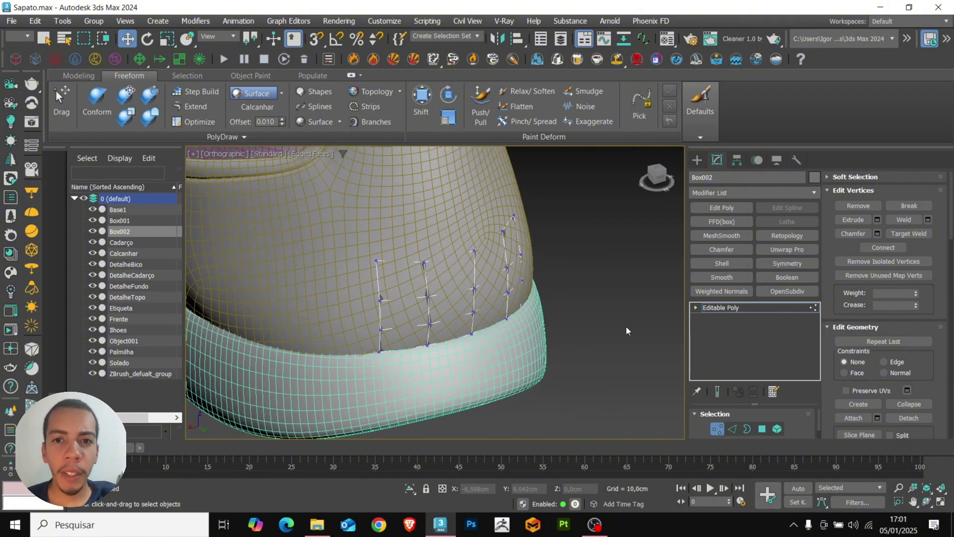
pyautogui.click(734, 264)
pyautogui.scroll(2, 446, 294)
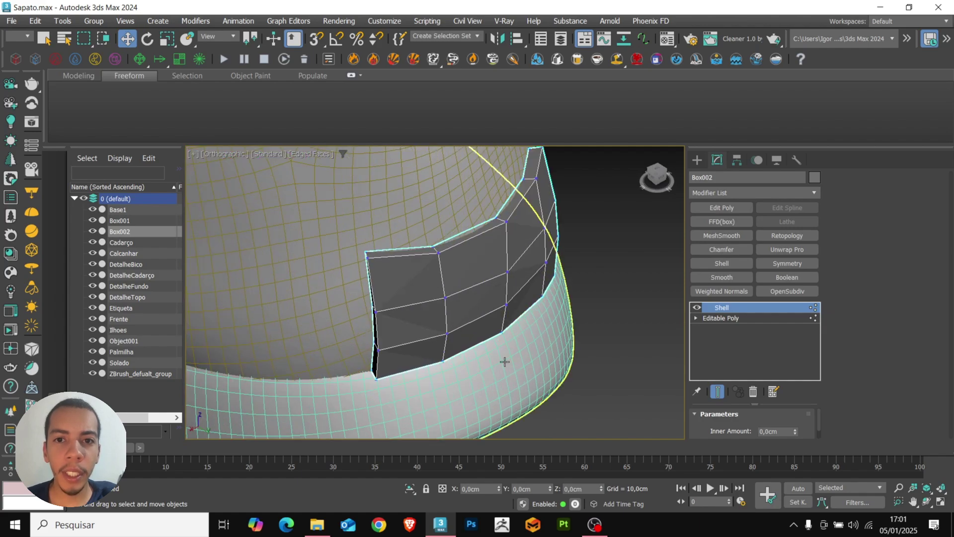
pyautogui.scroll(-1, 717, 420)
pyautogui.moveTo(794, 430); pyautogui.dragTo(793, 422)
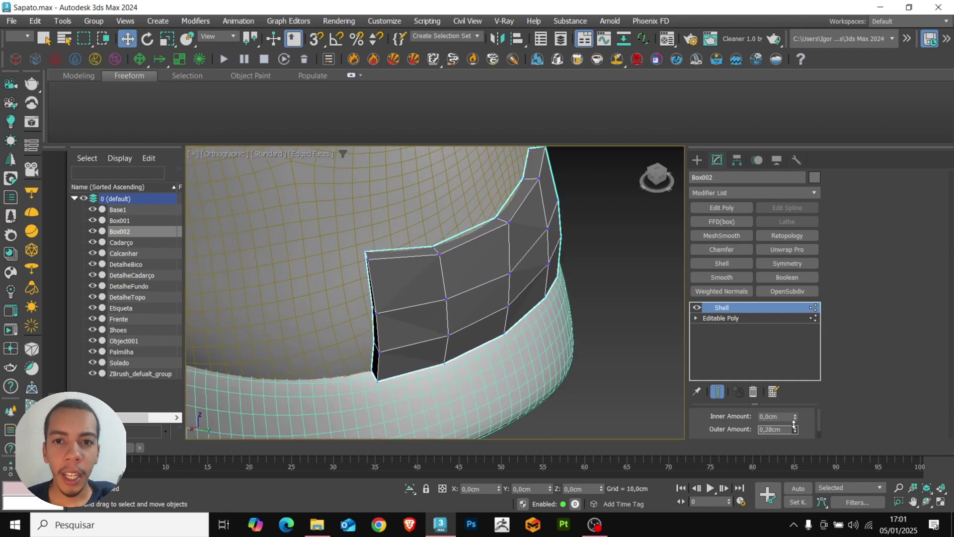
pyautogui.scroll(-1, 785, 427)
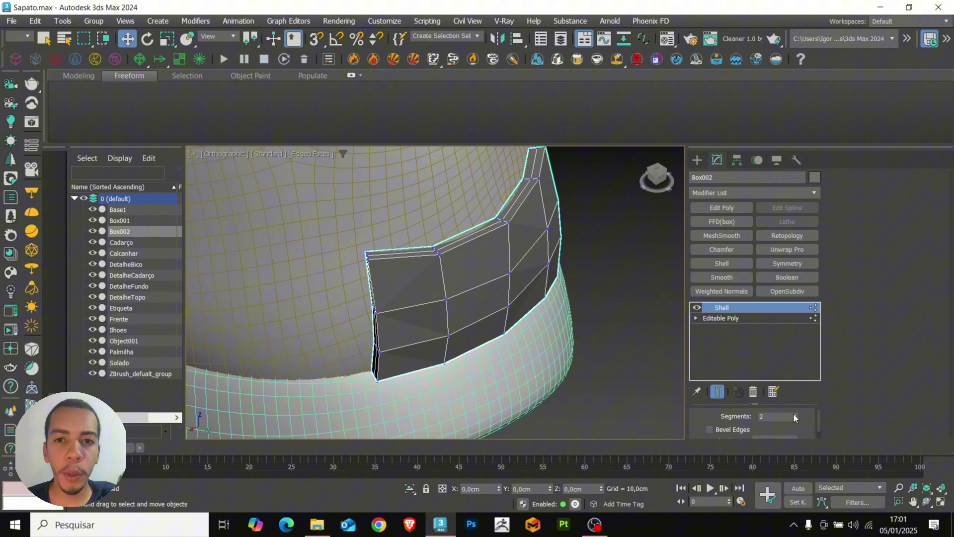
pyautogui.scroll(2, 810, 418)
# Smooth the heel patch with an OpenSubdiv modifier, increase its iterations, and display it without edged faces.
pyautogui.click(794, 290)
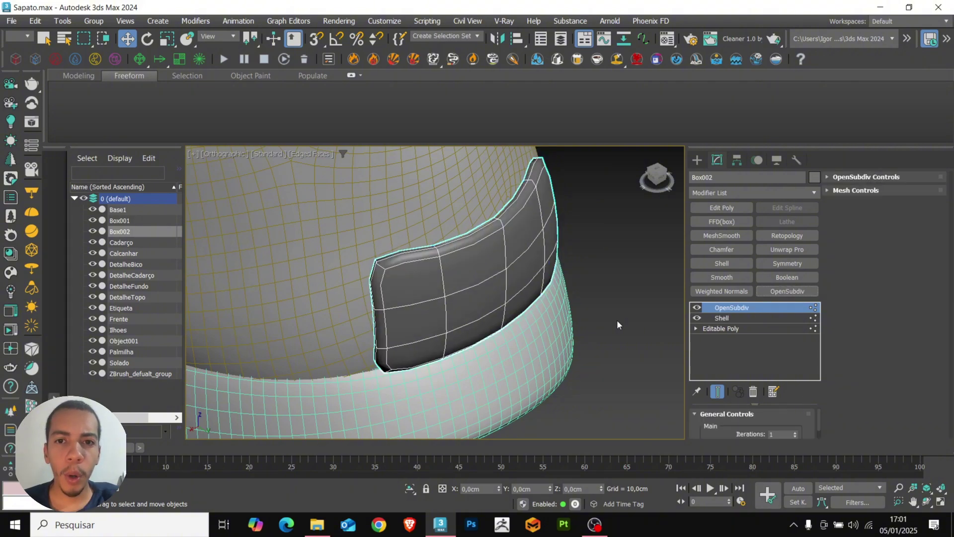
pyautogui.keyDown('alt'); pyautogui.moveTo(526, 353); pyautogui.dragTo(522, 383, button='middle'); pyautogui.keyUp('alt')
pyautogui.click(794, 432)
pyautogui.press('F4')
# Examine the thickened heel patch against the whole sneaker from several angles, with and without edged faces.
pyautogui.scroll(-4, 600, 357)
pyautogui.scroll(-2, 509, 343)
pyautogui.click(602, 340)
pyautogui.scroll(-4, 473, 338)
pyautogui.click(475, 342)
pyautogui.scroll(5, 570, 356)
pyautogui.keyDown('alt'); pyautogui.moveTo(575, 352); pyautogui.dragTo(549, 375, button='middle'); pyautogui.keyUp('alt')
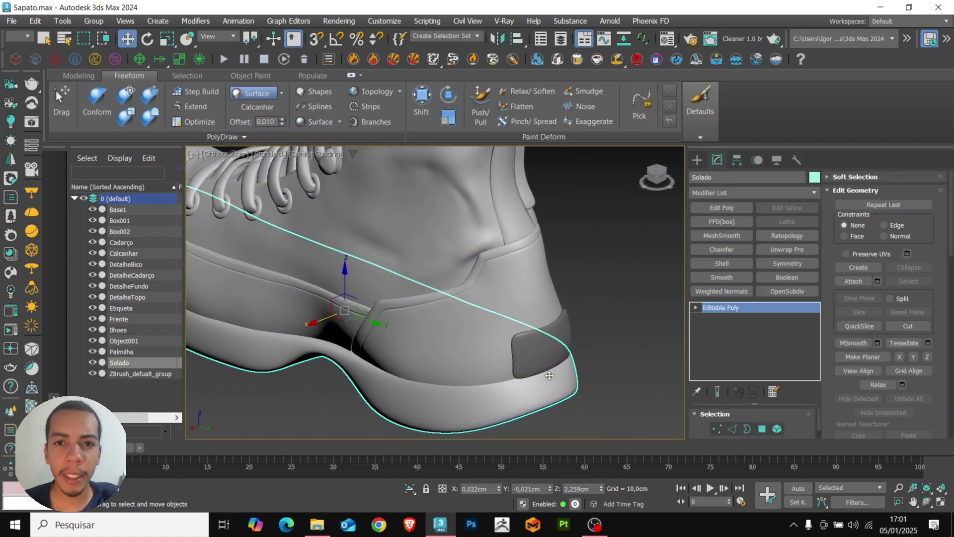
pyautogui.scroll(2, 546, 372)
pyautogui.scroll(-2, 517, 342)
pyautogui.scroll(-5, 517, 342)
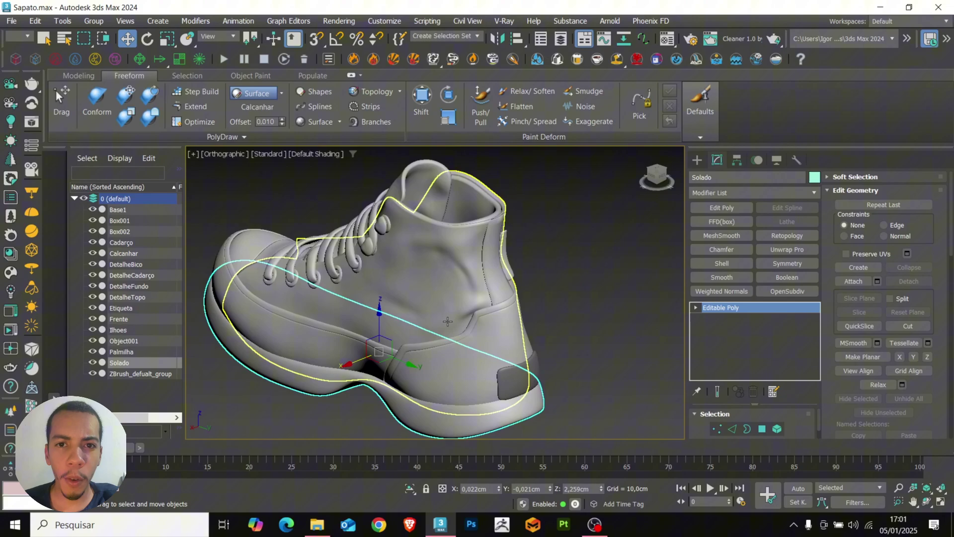
pyautogui.press('F4')
pyautogui.press('F4')
pyautogui.scroll(6, 366, 272)
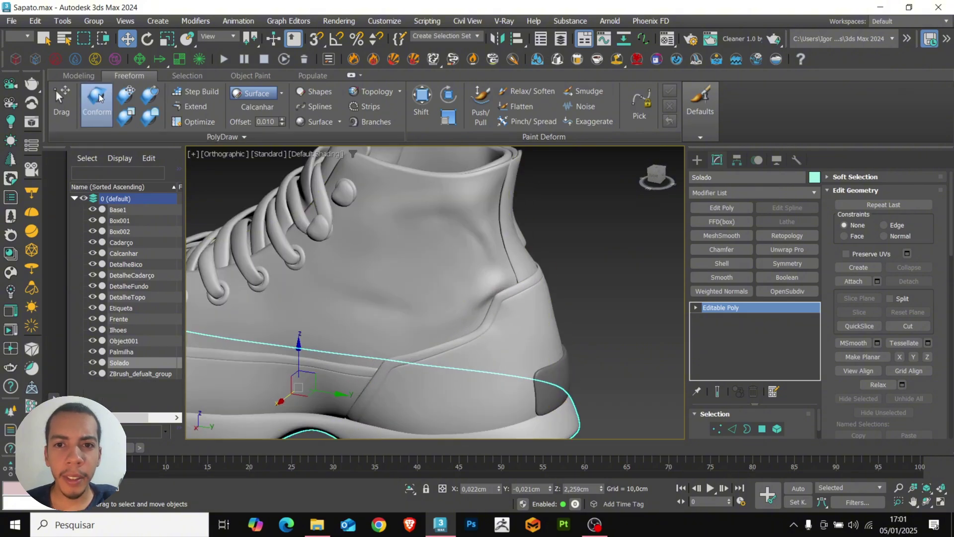
pyautogui.keyDown('alt'); pyautogui.moveTo(440, 287); pyautogui.dragTo(452, 328, button='middle'); pyautogui.keyUp('alt')
pyautogui.scroll(-3, 443, 321)
pyautogui.scroll(2, 460, 311)
pyautogui.press('F4')
pyautogui.press('F4')
pyautogui.scroll(-3, 432, 334)
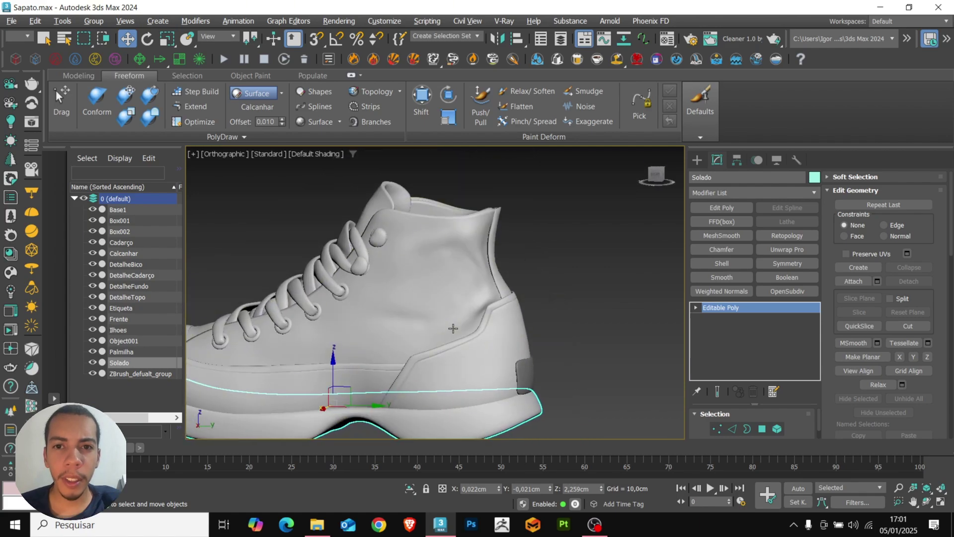
# Draw a circle spline in the Right view in the empty area behind the ankle.
pyautogui.click(697, 160)
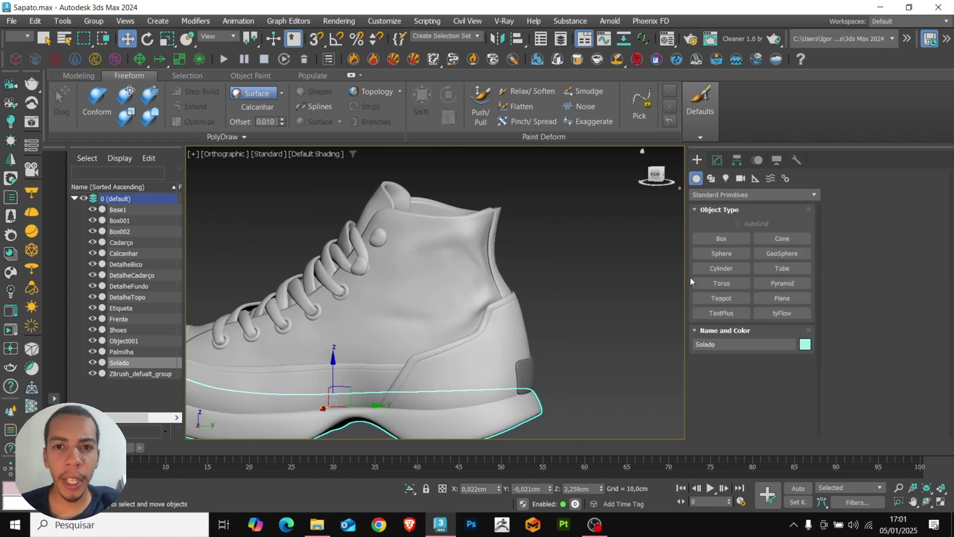
pyautogui.click(711, 178)
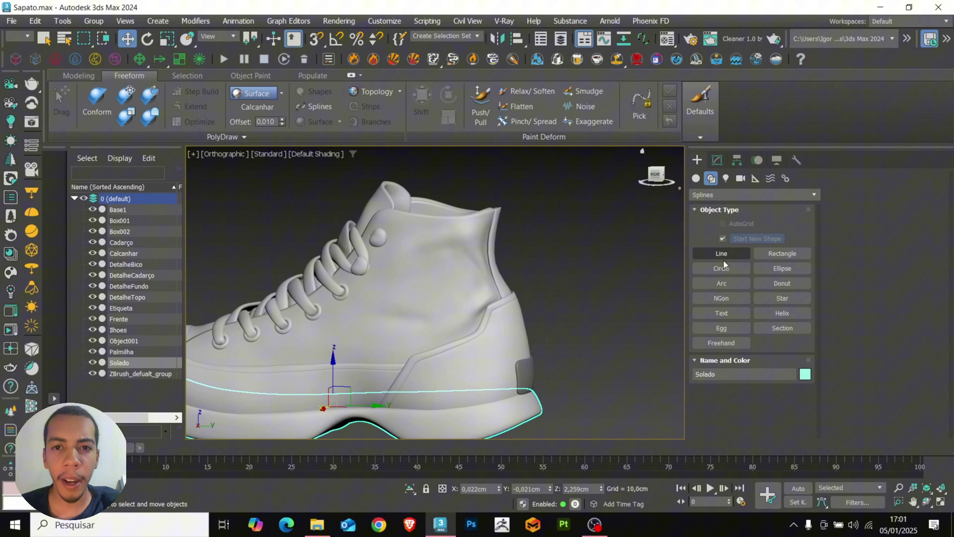
pyautogui.click(721, 267)
pyautogui.scroll(-3, 592, 287)
pyautogui.scroll(4, 606, 206)
pyautogui.moveTo(503, 283); pyautogui.dragTo(531, 301)
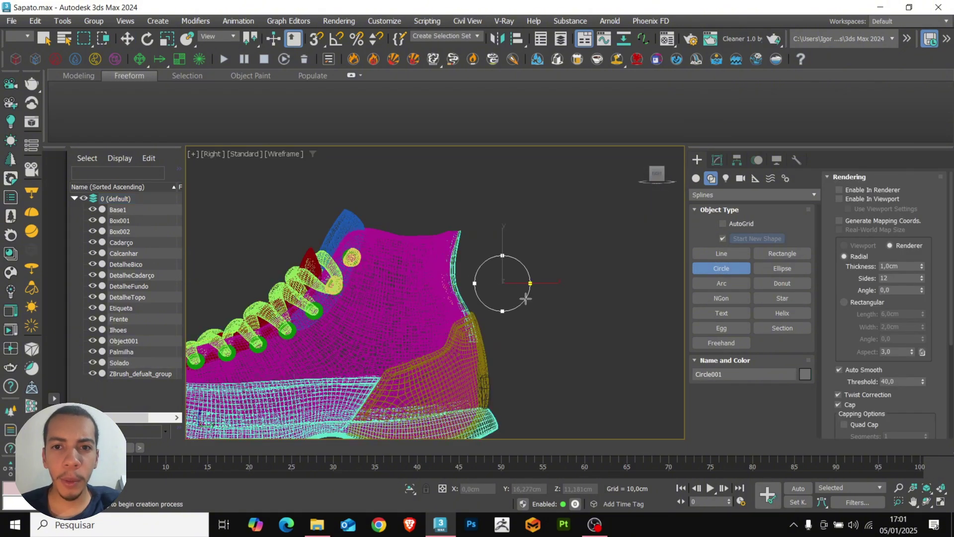
# Move the circle over the side of the ankle and rotate it to face the shoe's surface, displayed shaded.
pyautogui.press('w')
pyautogui.press('F3')
pyautogui.moveTo(479, 285)
pyautogui.keyDown('alt'); pyautogui.mouseDown(button='middle')
pyautogui.moveTo(401, 279)
pyautogui.moveTo(321, 309)
pyautogui.mouseUp(button='middle'); pyautogui.keyUp('alt')
pyautogui.moveTo(321, 309); pyautogui.dragTo(325, 308)
pyautogui.scroll(3, 397, 309)
pyautogui.keyDown('alt'); pyautogui.moveTo(325, 308); pyautogui.dragTo(354, 328, button='middle'); pyautogui.keyUp('alt')
pyautogui.press('e')
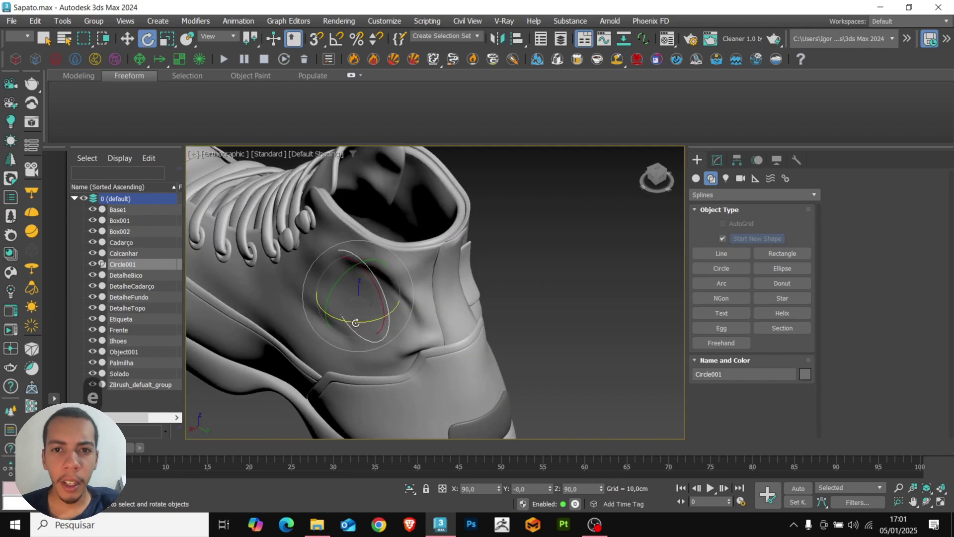
pyautogui.moveTo(353, 321); pyautogui.dragTo(367, 313)
pyautogui.press('w')
pyautogui.keyDown('alt'); pyautogui.moveTo(366, 308); pyautogui.dragTo(398, 318, button='middle'); pyautogui.keyUp('alt')
pyautogui.press('r')
pyautogui.press('w')
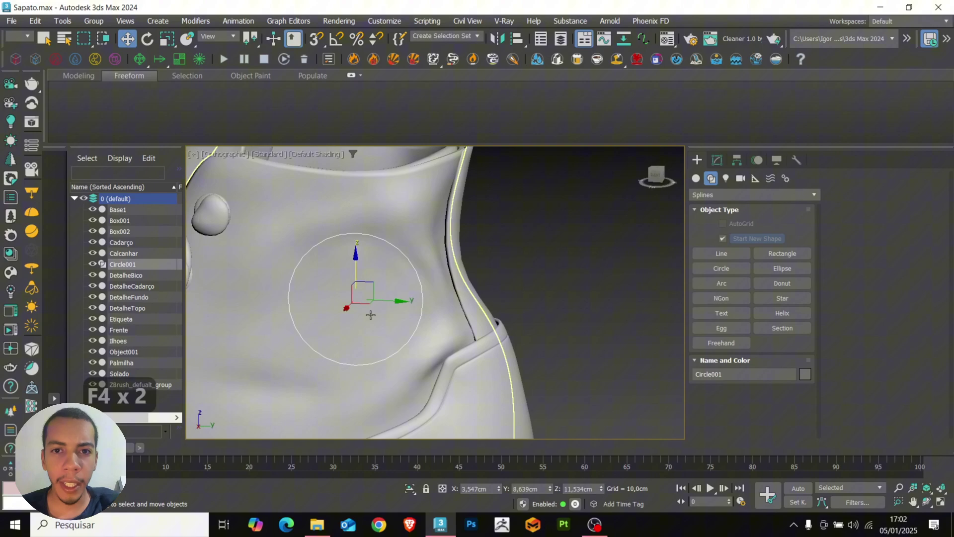
# Convert the ankle circle to an Editable Poly.
pyautogui.hotkey('ctrl', 't')
pyautogui.scroll(-4, 408, 278)
pyautogui.scroll(2, 402, 298)
pyautogui.keyDown('alt'); pyautogui.moveTo(403, 298); pyautogui.dragTo(390, 303, button='middle'); pyautogui.keyUp('alt')
pyautogui.press('F4')
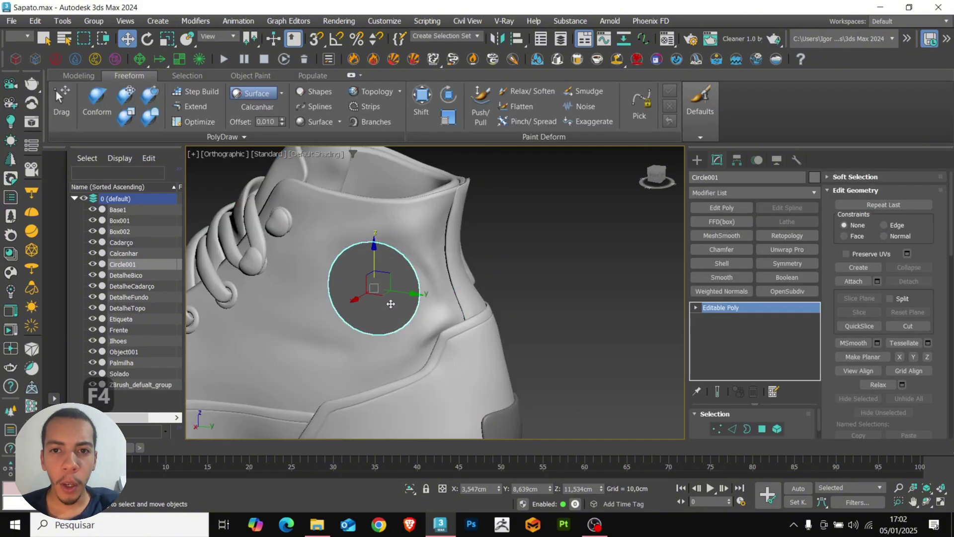
# Examine the circle's vertices and mesh density against the surrounding ankle mesh, with and without edged faces.
pyautogui.press('F4')
pyautogui.scroll(4, 391, 302)
pyautogui.press('1')
pyautogui.scroll(-2, 407, 304)
pyautogui.press('F4')
pyautogui.scroll(-2, 404, 307)
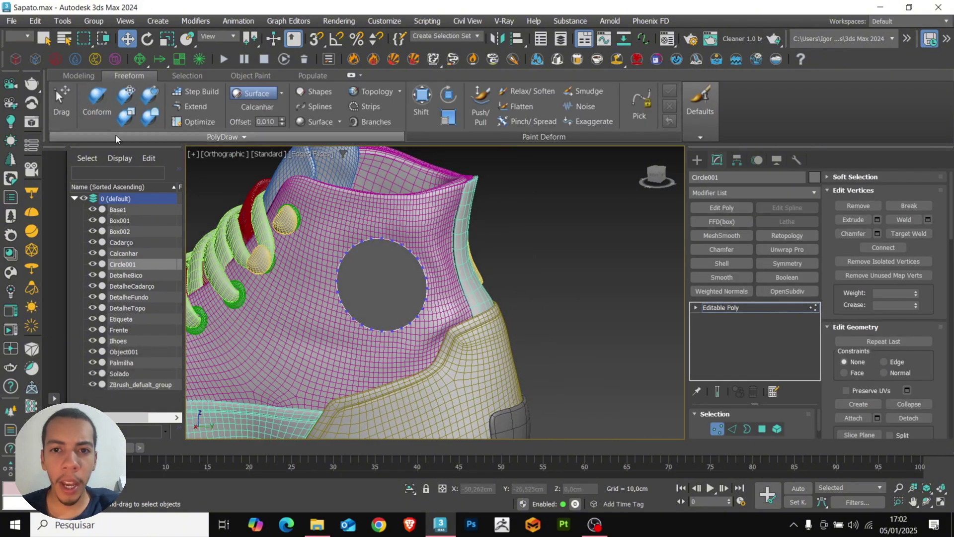
pyautogui.scroll(2, 386, 325)
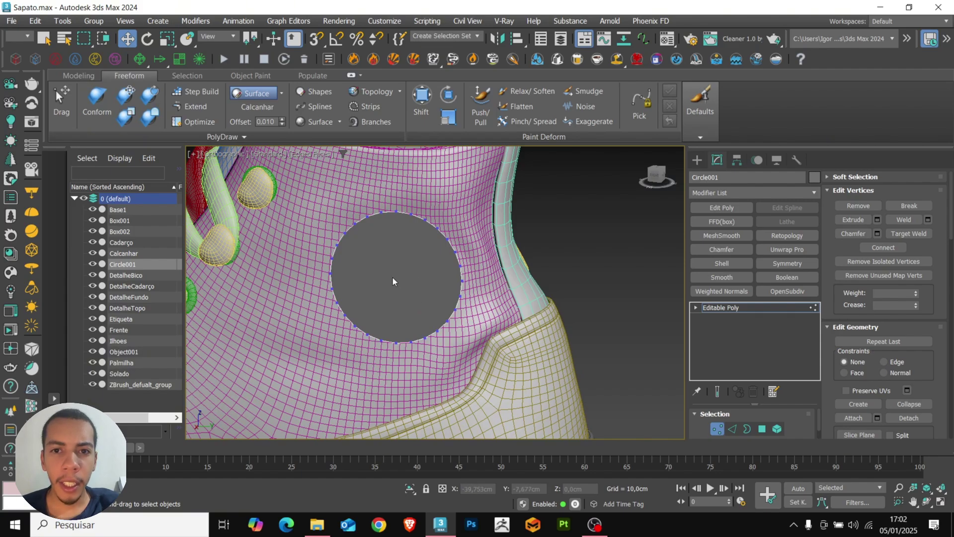
pyautogui.keyDown('alt'); pyautogui.moveTo(392, 281); pyautogui.dragTo(406, 279, button='middle'); pyautogui.keyUp('alt')
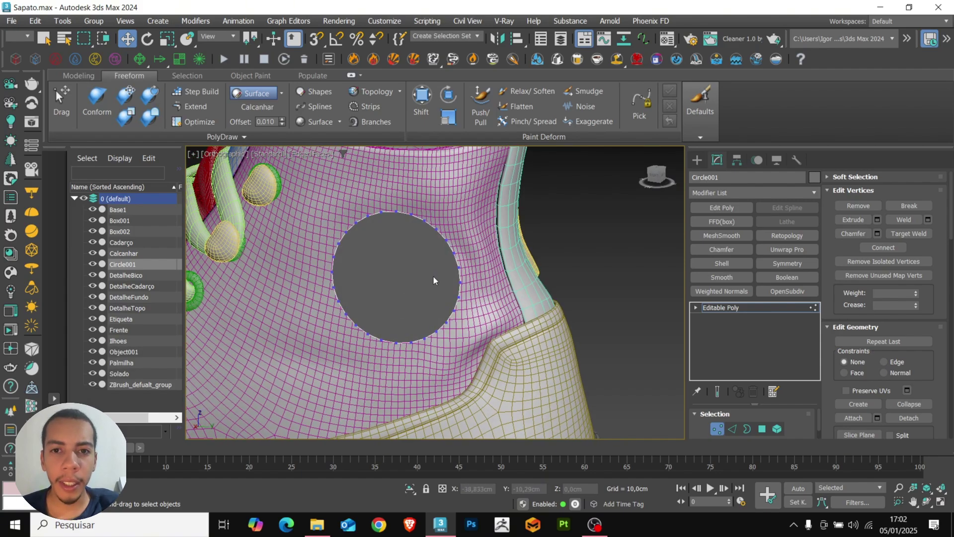
pyautogui.scroll(-2, 433, 276)
pyautogui.keyDown('alt'); pyautogui.moveTo(474, 331); pyautogui.dragTo(459, 326, button='middle'); pyautogui.keyUp('alt')
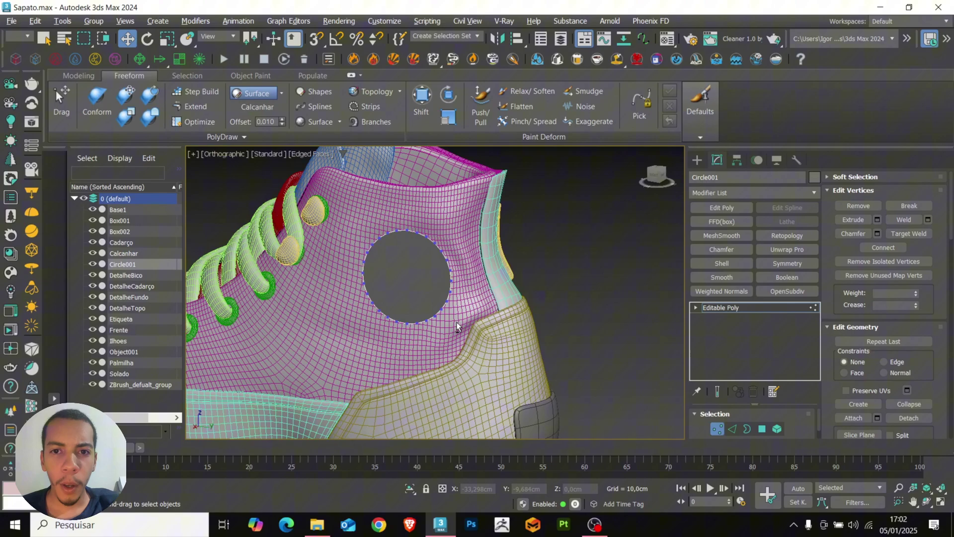
pyautogui.scroll(2, 429, 259)
pyautogui.press('1')
pyautogui.press('F4')
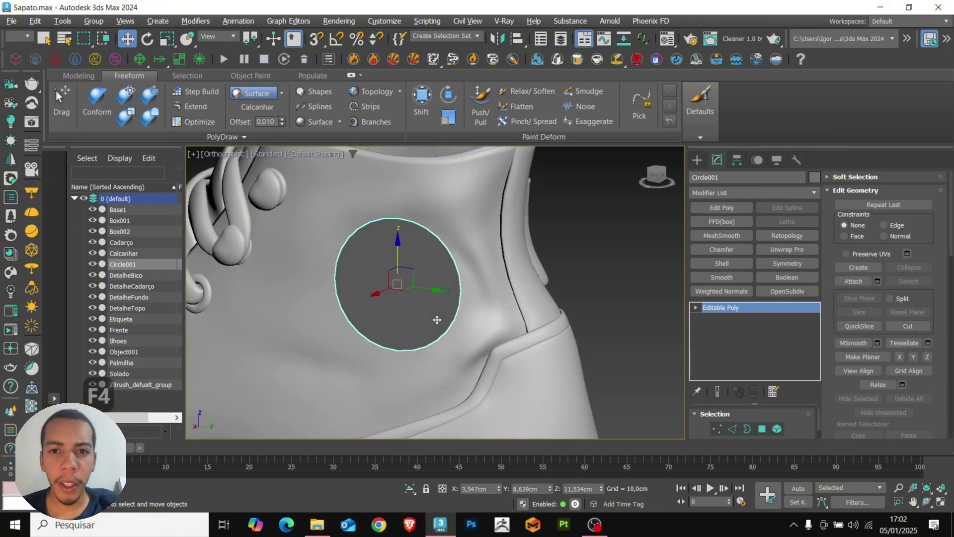
pyautogui.press('F4')
# Add a Retopology modifier to the circle, set its face count to 50, and compute the new mesh.
pyautogui.click(794, 240)
pyautogui.click(781, 423)
pyautogui.press('BackSpace')
pyautogui.press('BackSpace')
pyautogui.press('BackSpace')
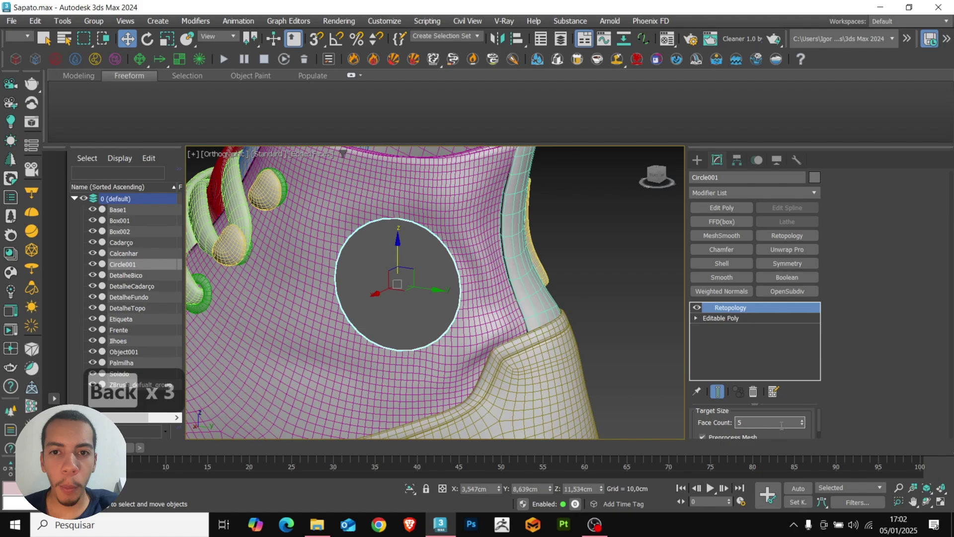
pyautogui.write('0')
pyautogui.press('Return')
pyautogui.scroll(3, 723, 437)
pyautogui.scroll(-1, 723, 437)
pyautogui.click(734, 415)
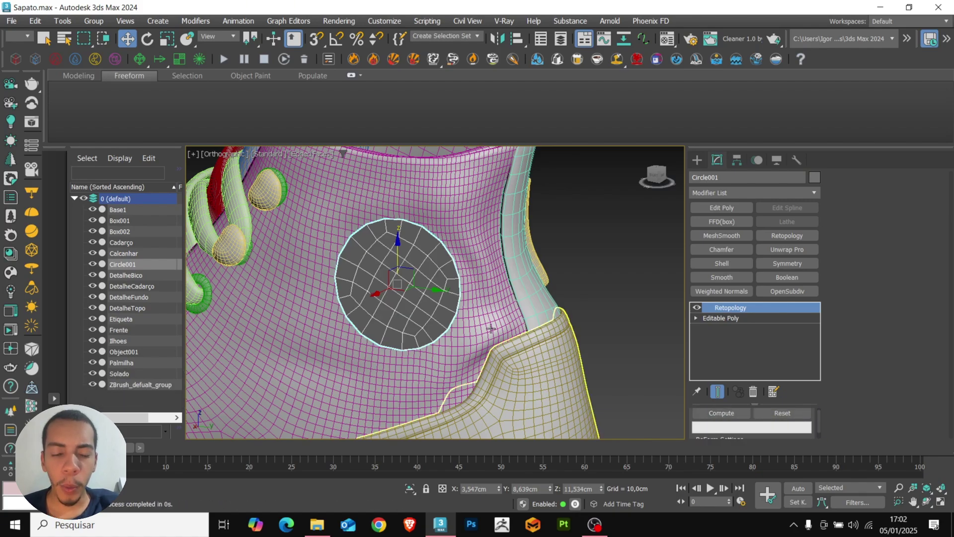
# Collapse the retopologized circle into an Editable Poly.
pyautogui.press('F4')
pyautogui.press('F4')
pyautogui.scroll(-3, 491, 328)
pyautogui.keyDown('alt'); pyautogui.moveTo(488, 318); pyautogui.dragTo(457, 305, button='middle'); pyautogui.keyUp('alt')
pyautogui.hotkey('ctrl', 't')
# Pick the shoe upper Base1 as the PolyDraw target surface.
pyautogui.click(257, 93)
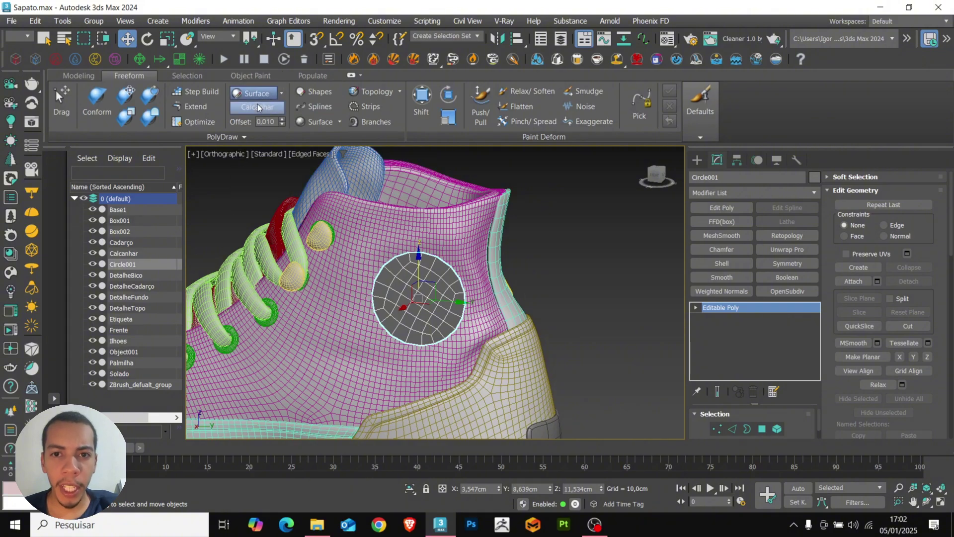
pyautogui.click(387, 226)
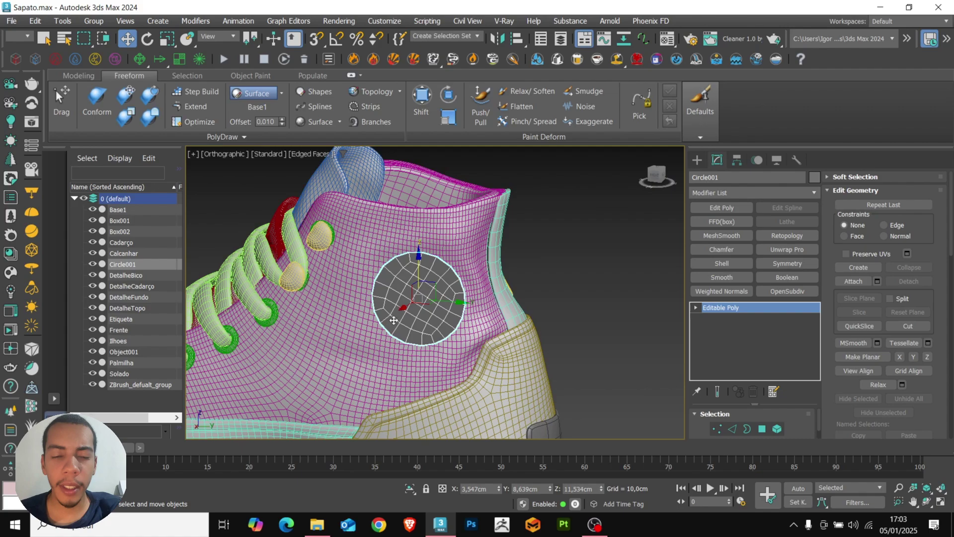
pyautogui.keyDown('alt'); pyautogui.moveTo(404, 319); pyautogui.dragTo(446, 309, button='middle'); pyautogui.keyUp('alt')
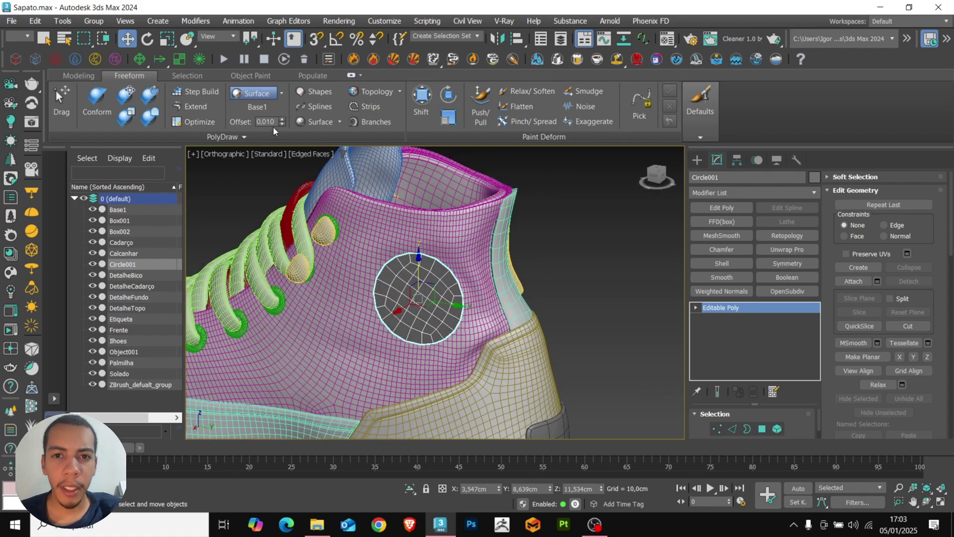
# Brush the disc onto the ankle surface with the Conform brush and check how it follows the shoe.
pyautogui.click(97, 101)
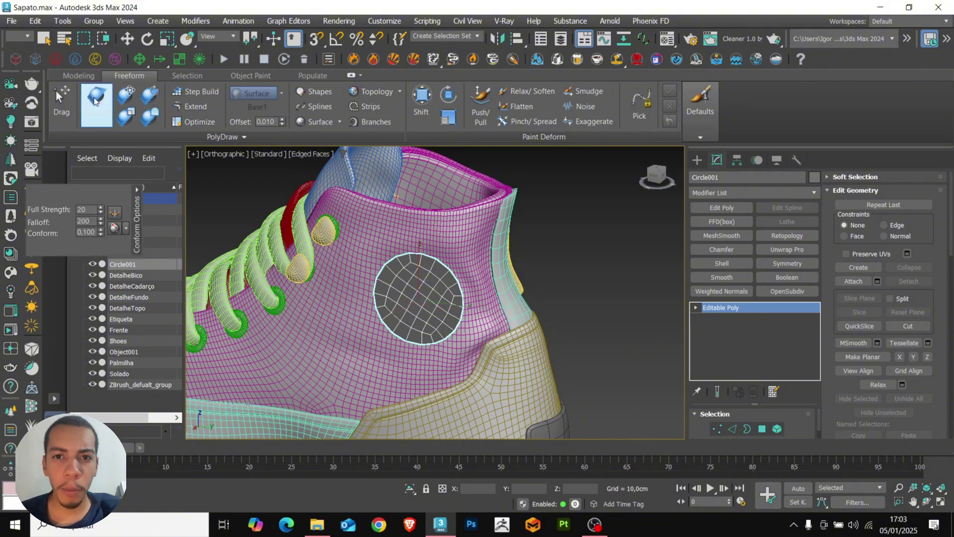
pyautogui.scroll(-2, 419, 320)
pyautogui.moveTo(419, 319); pyautogui.dragTo(398, 278)
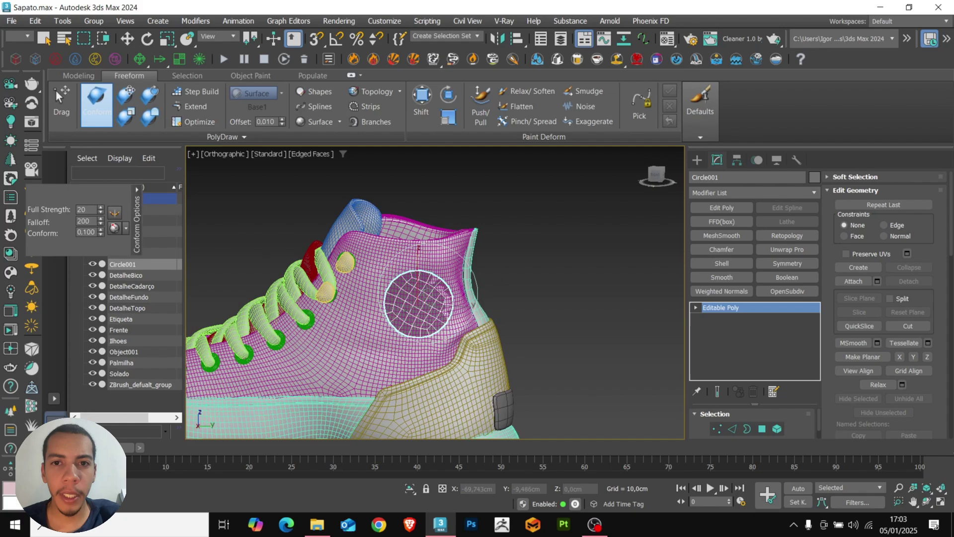
pyautogui.rightClick(431, 298)
pyautogui.scroll(4, 423, 316)
pyautogui.keyDown('alt'); pyautogui.moveTo(454, 318); pyautogui.dragTo(433, 321, button='middle'); pyautogui.keyUp('alt')
pyautogui.press('F4')
pyautogui.press('F4')
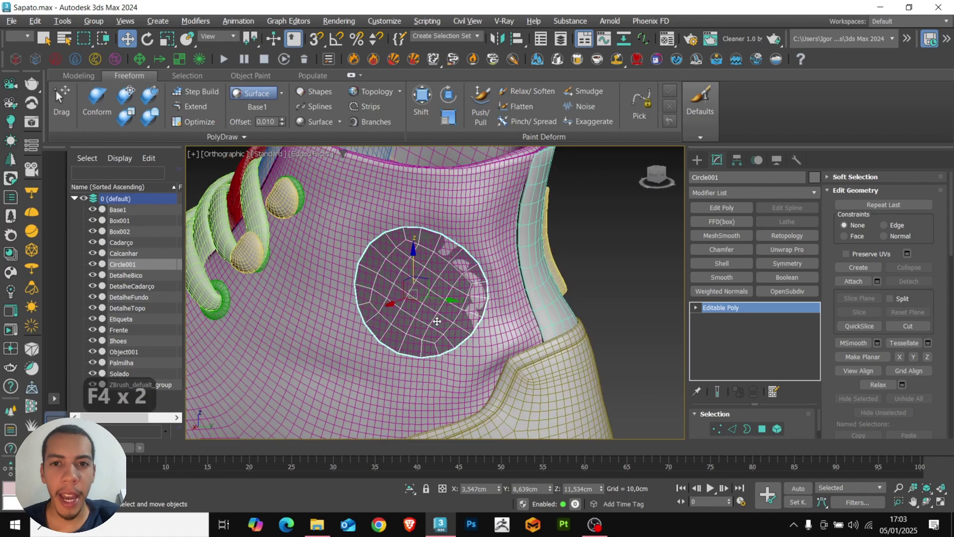
# Thicken the conformed ankle disc with a Shell modifier and inspect its rim with edged faces shown.
pyautogui.press('F4')
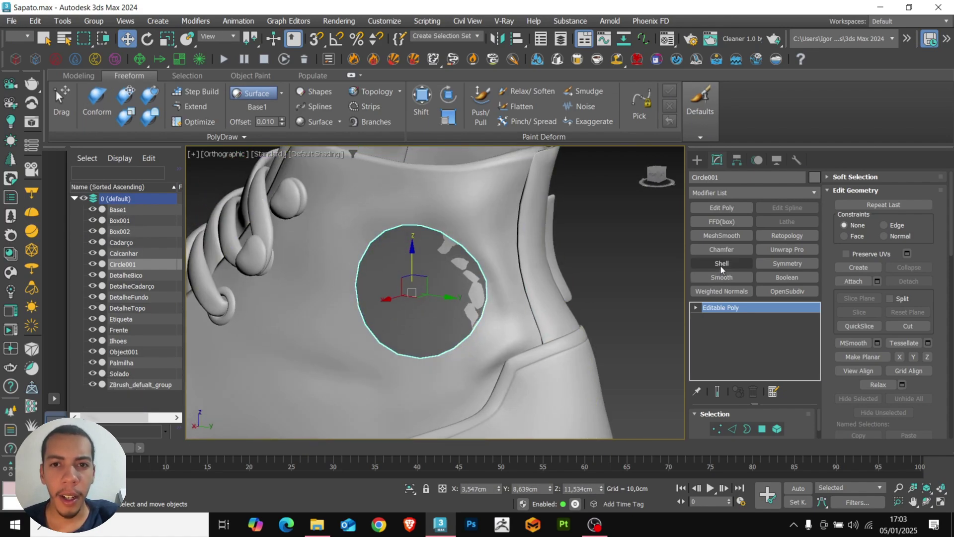
pyautogui.click(720, 266)
pyautogui.press('F4')
pyautogui.keyDown('alt'); pyautogui.moveTo(583, 318); pyautogui.dragTo(539, 328, button='middle'); pyautogui.keyUp('alt')
pyautogui.scroll(4, 628, 322)
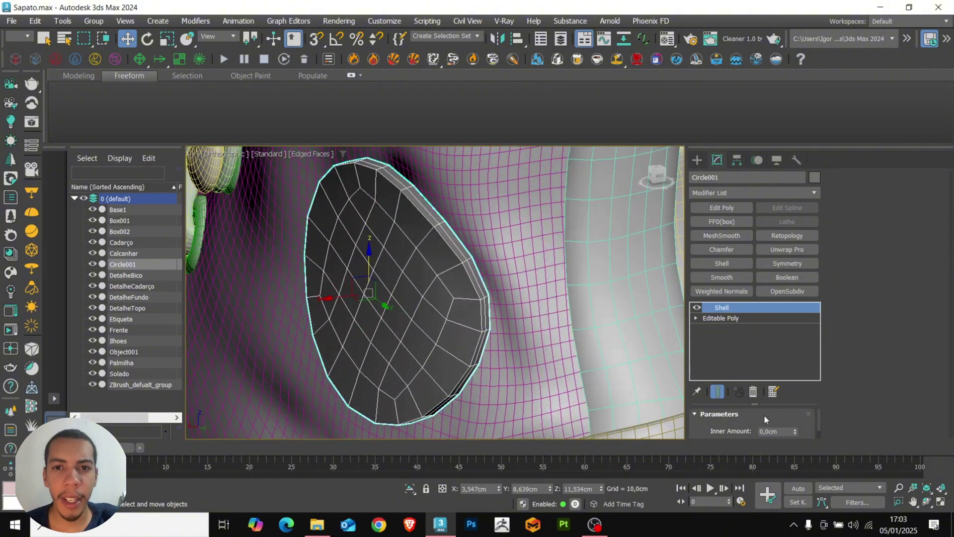
# Smooth the thickened ankle disc with an OpenSubdiv modifier, hide the edged faces, and deselect the disc.
pyautogui.click(787, 291)
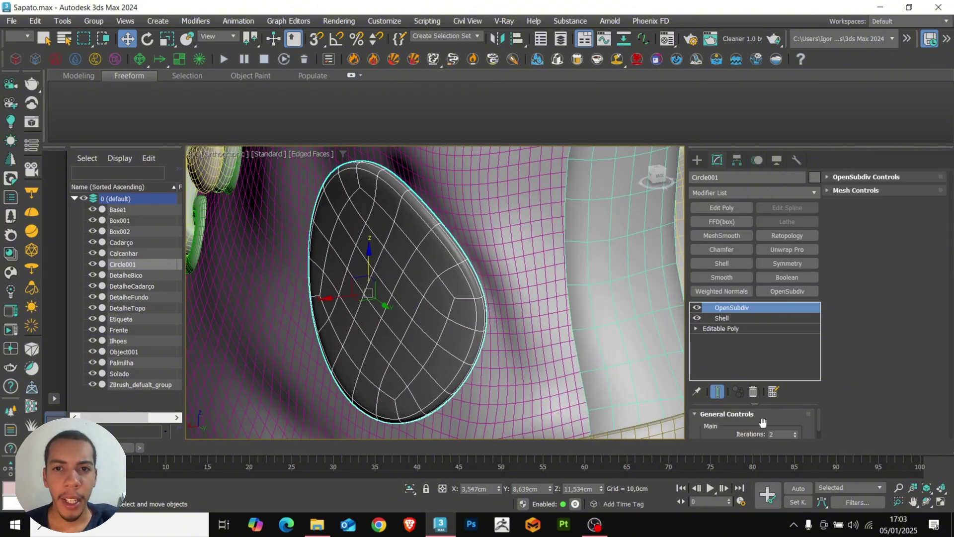
pyautogui.scroll(-6, 490, 338)
pyautogui.press('F4')
pyautogui.keyDown('alt'); pyautogui.moveTo(491, 338); pyautogui.dragTo(548, 318, button='middle'); pyautogui.keyUp('alt')
pyautogui.click(559, 309)
# Frame the whole sneaker in a perspective view and examine how the circular ankle patch sits on the upper.
pyautogui.press('z')
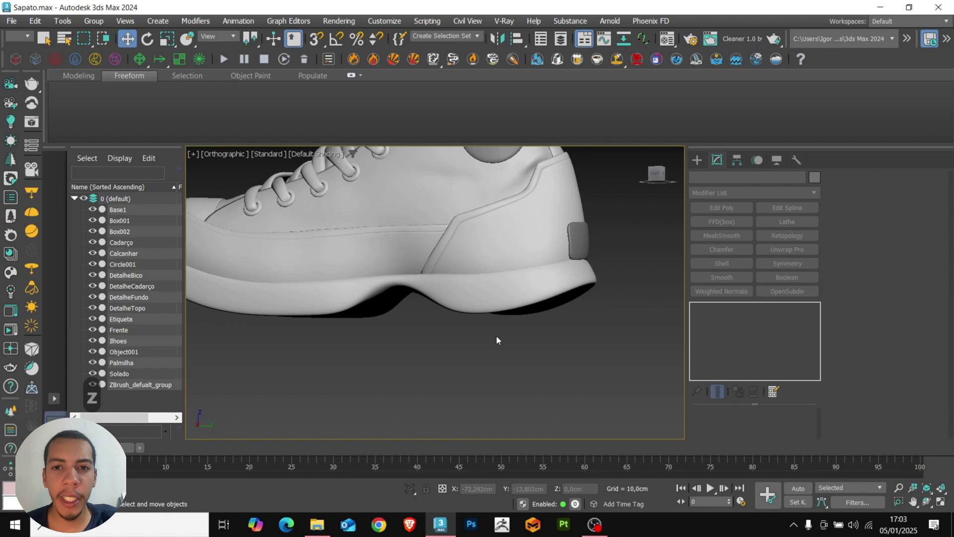
pyautogui.scroll(-1, 497, 335)
pyautogui.moveTo(526, 213); pyautogui.dragTo(490, 359, button='middle')
pyautogui.press('p')
pyautogui.press('z')
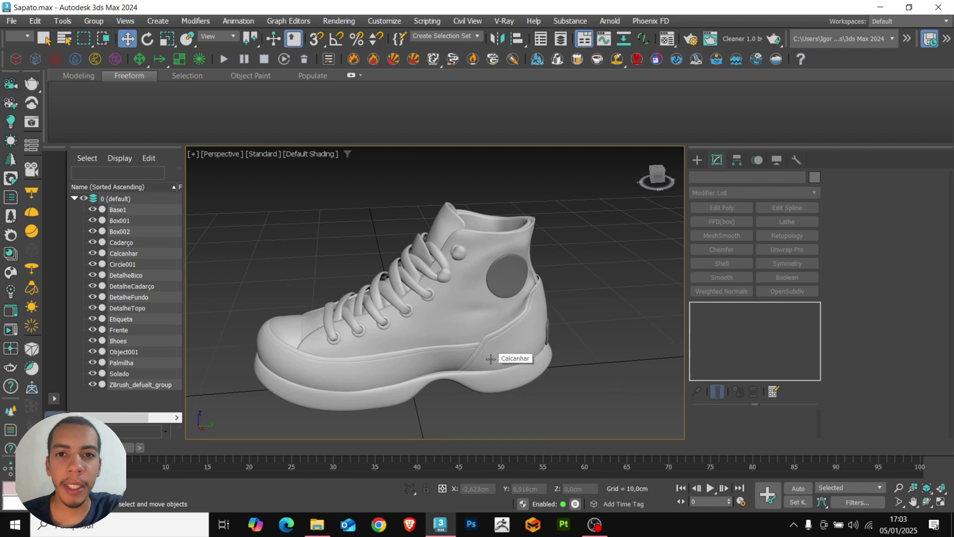
pyautogui.keyDown('alt'); pyautogui.moveTo(491, 358); pyautogui.dragTo(516, 354, button='middle'); pyautogui.keyUp('alt')
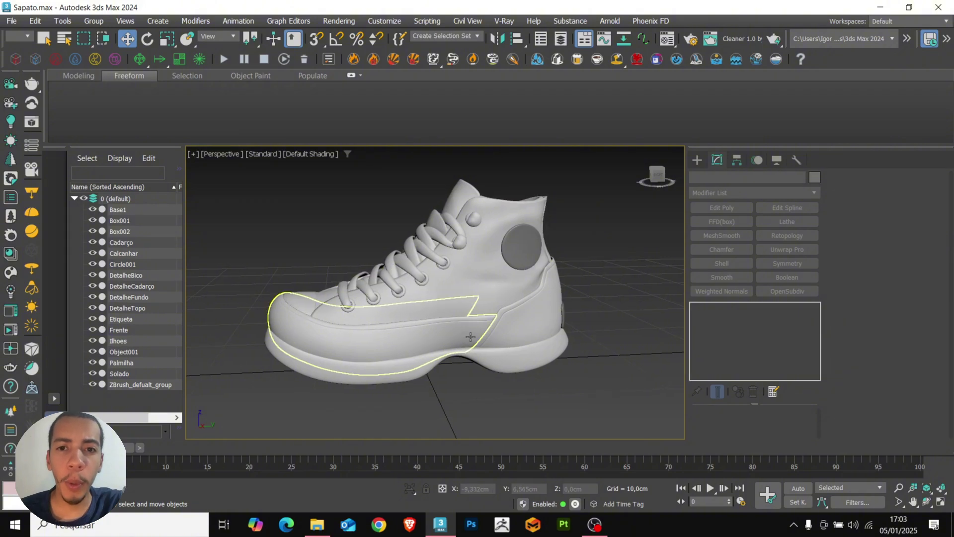
pyautogui.moveTo(479, 340); pyautogui.dragTo(482, 326, button='middle')
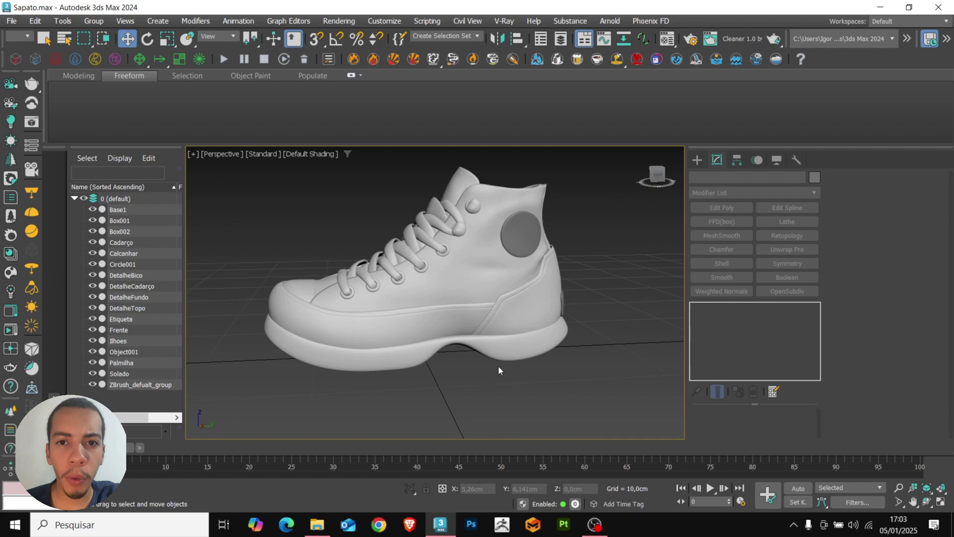
pyautogui.moveTo(484, 362)
pyautogui.keyDown('alt'); pyautogui.mouseDown(button='middle')
pyautogui.moveTo(458, 354)
pyautogui.moveTo(474, 364)
pyautogui.mouseUp(button='middle'); pyautogui.keyUp('alt')
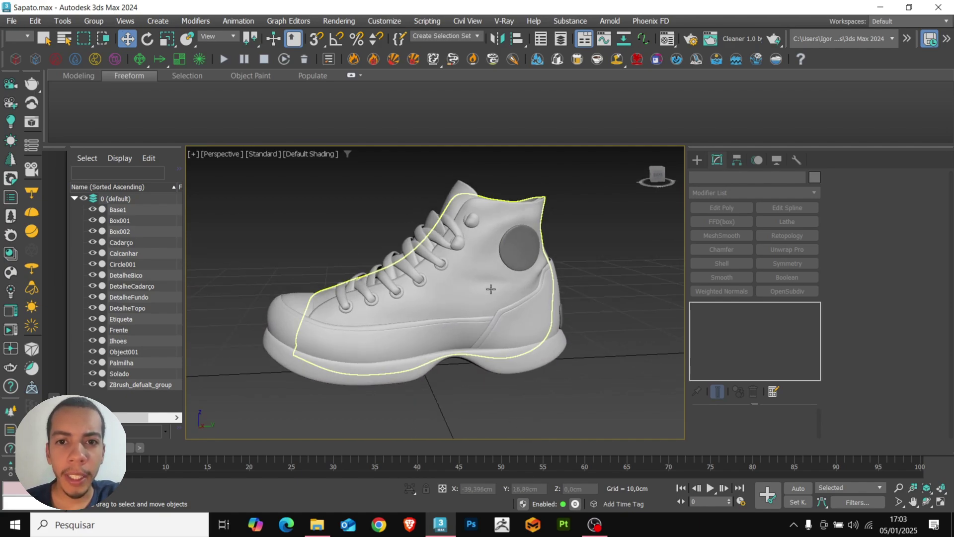
pyautogui.moveTo(462, 337); pyautogui.dragTo(481, 330, button='middle')
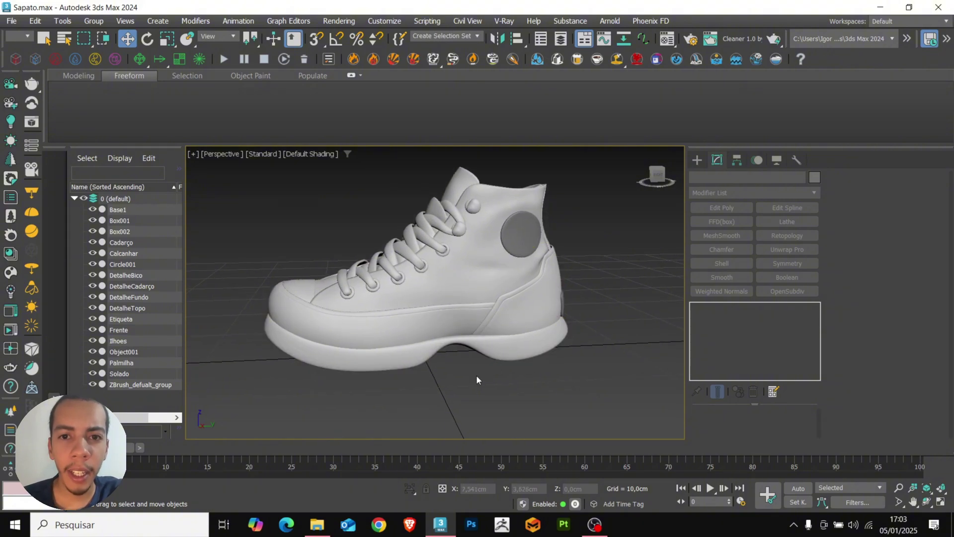